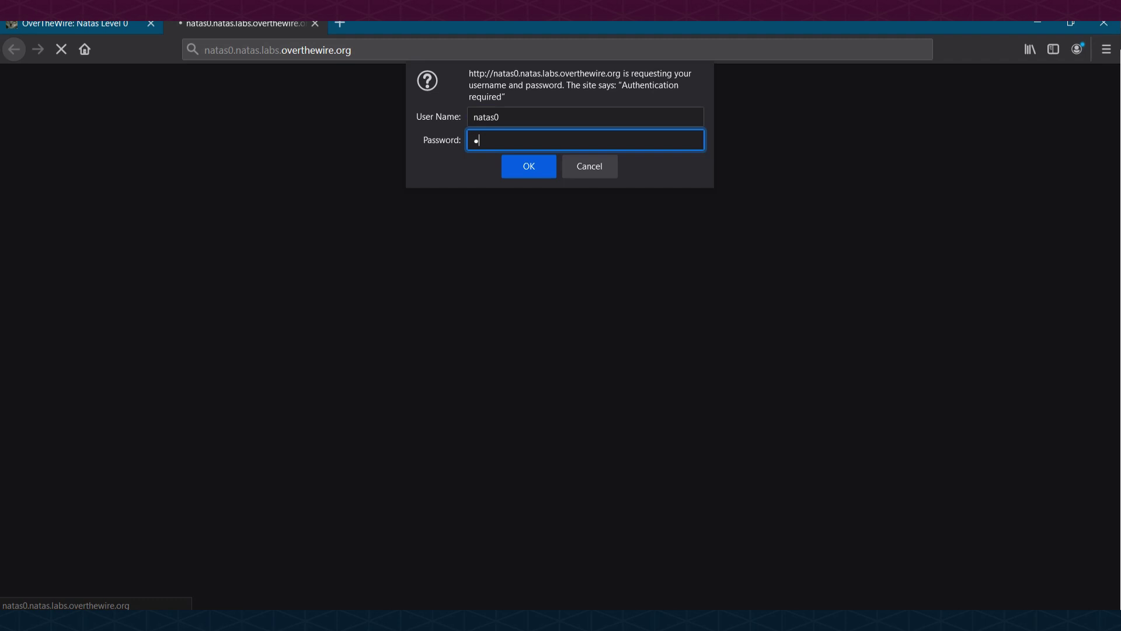
Complete the natas0 login with its password and open the level page's source code
{"action": "key", "text": "Return"}
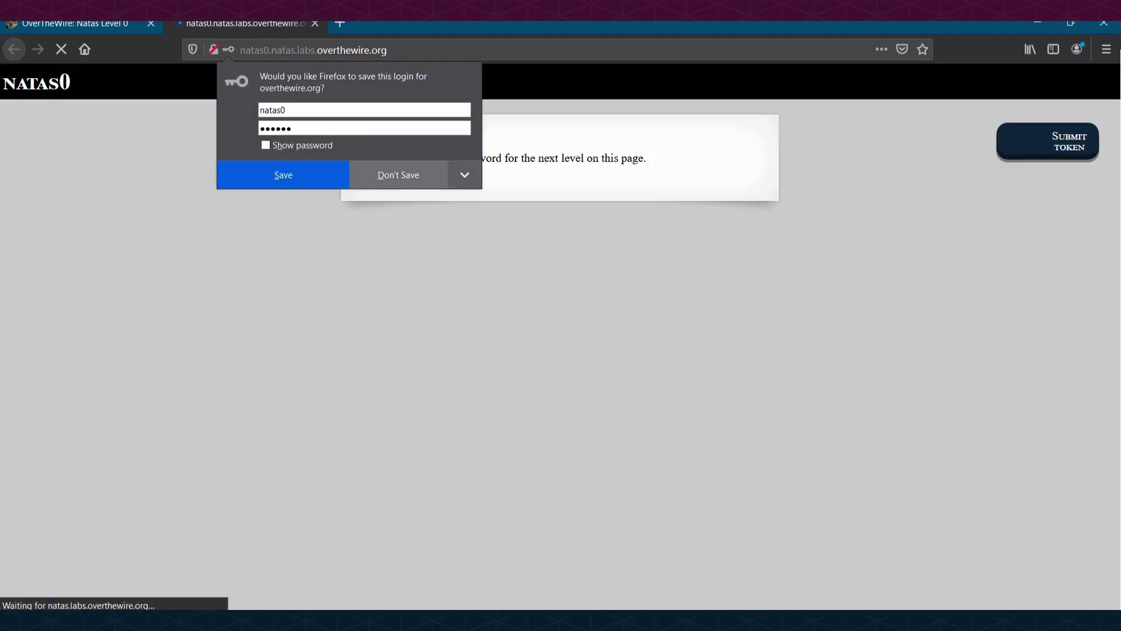
{"action": "key", "text": "alt+d"}
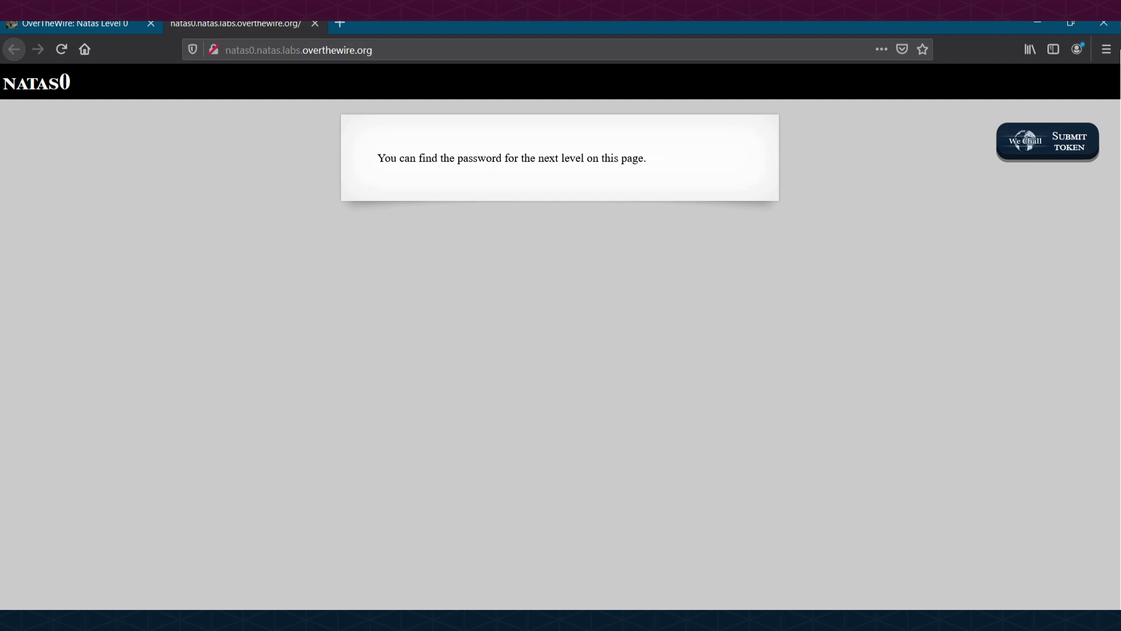
{"action": "right_click", "coordinate": [729, 220]}
{"action": "left_click", "coordinate": [760, 334]}
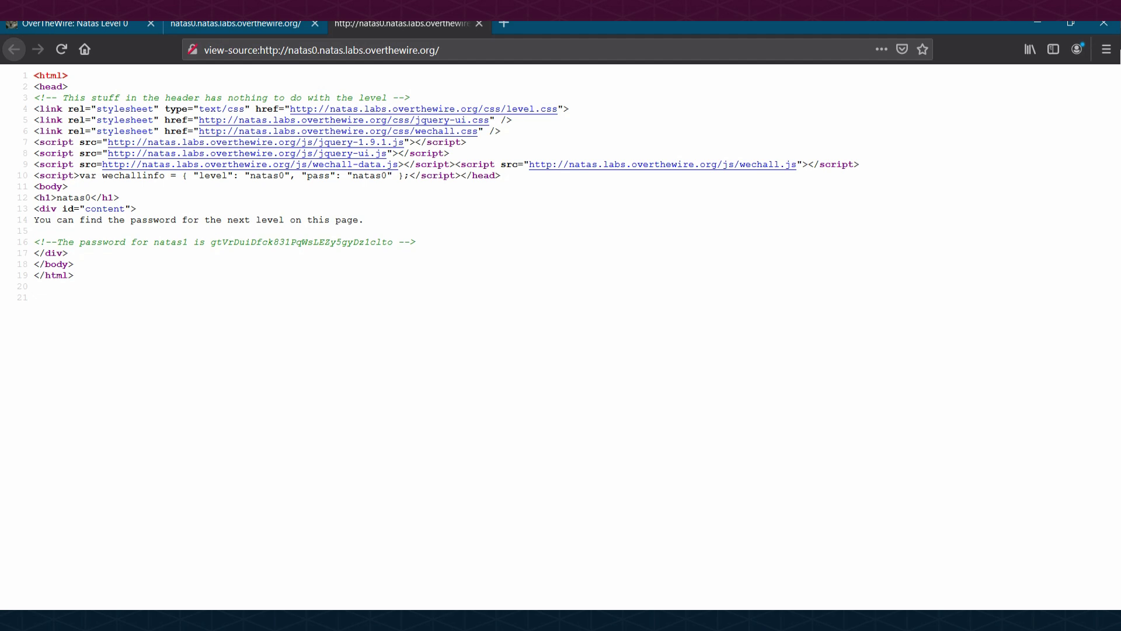
Copy the natas1 password text from the source comment and paste it into a document in Sublime Text
{"action": "left_click_drag", "start_coordinate": [210, 242], "coordinate": [154, 241]}
{"action": "key", "text": "ctrl+c"}
{"action": "key", "text": "super"}
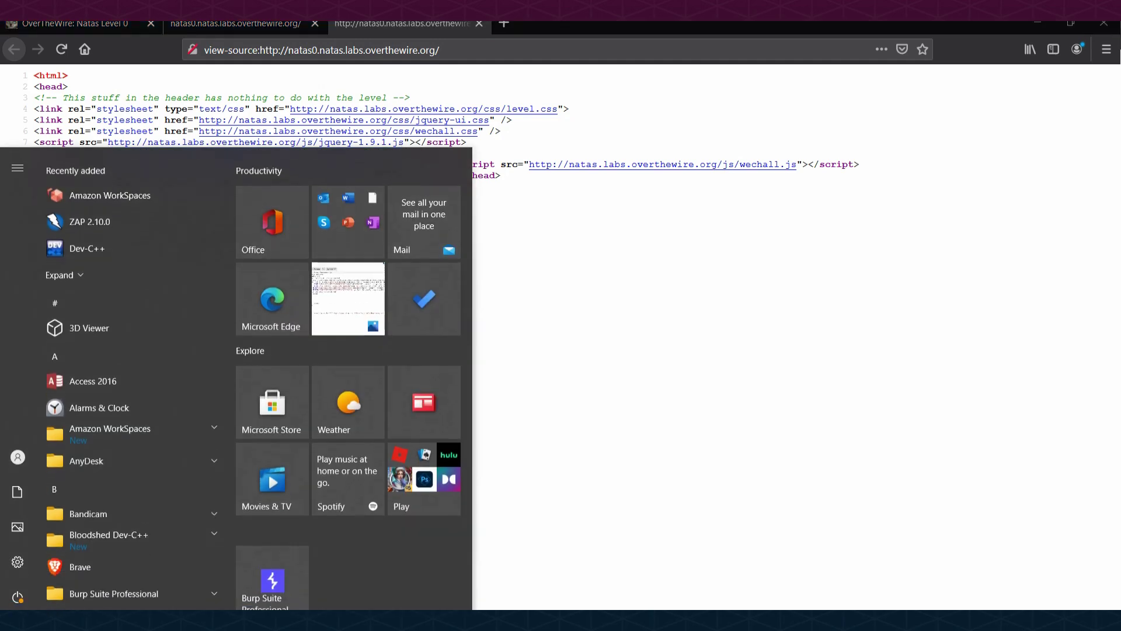
{"action": "type", "text": "sub"}
{"action": "key", "text": "Return"}
{"action": "key", "text": "ctrl+v"}
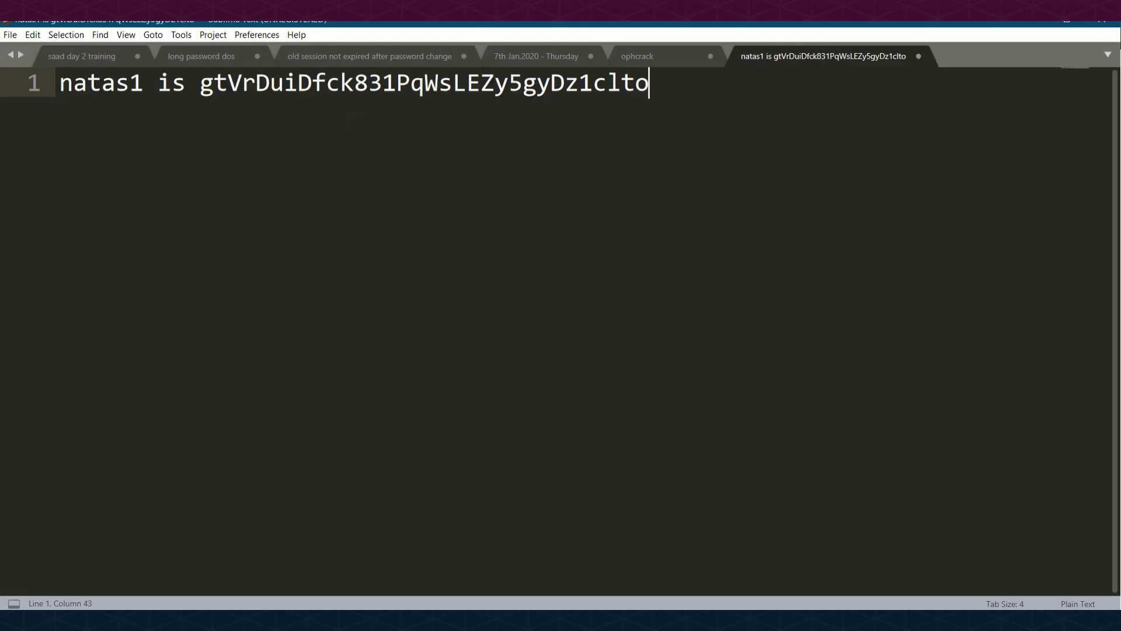
Cut the bare natas1 password from the Sublime Text note, then switch to Firefox and close the natas0 source view
{"action": "left_click_drag", "start_coordinate": [200, 82], "coordinate": [649, 83]}
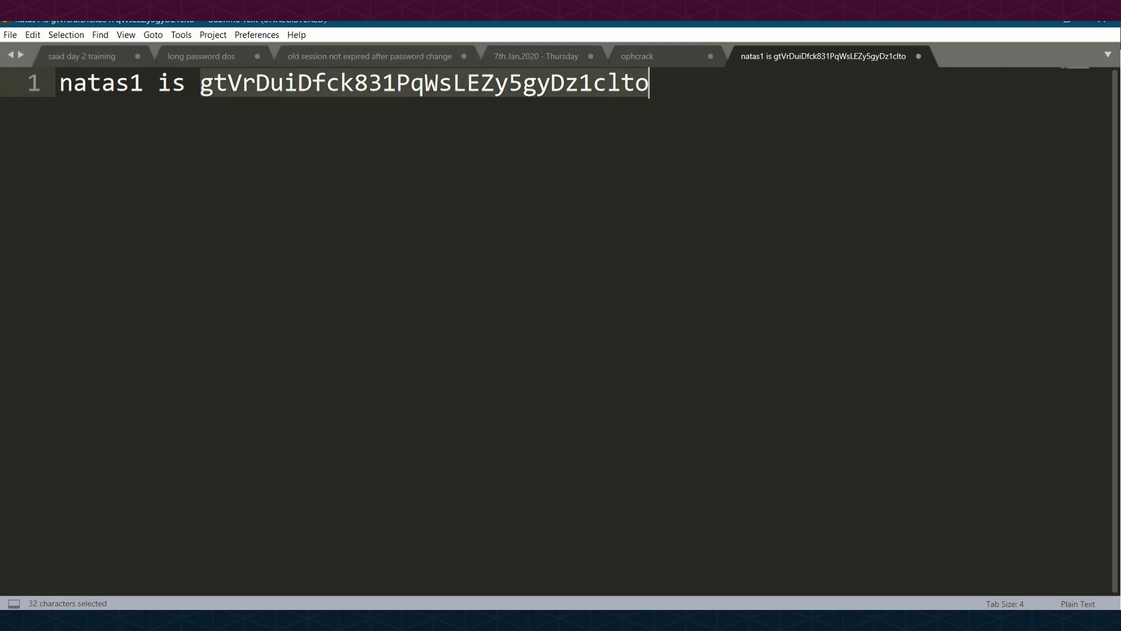
{"action": "key", "text": "ctrl+c"}
{"action": "key", "text": "alt+Tab"}
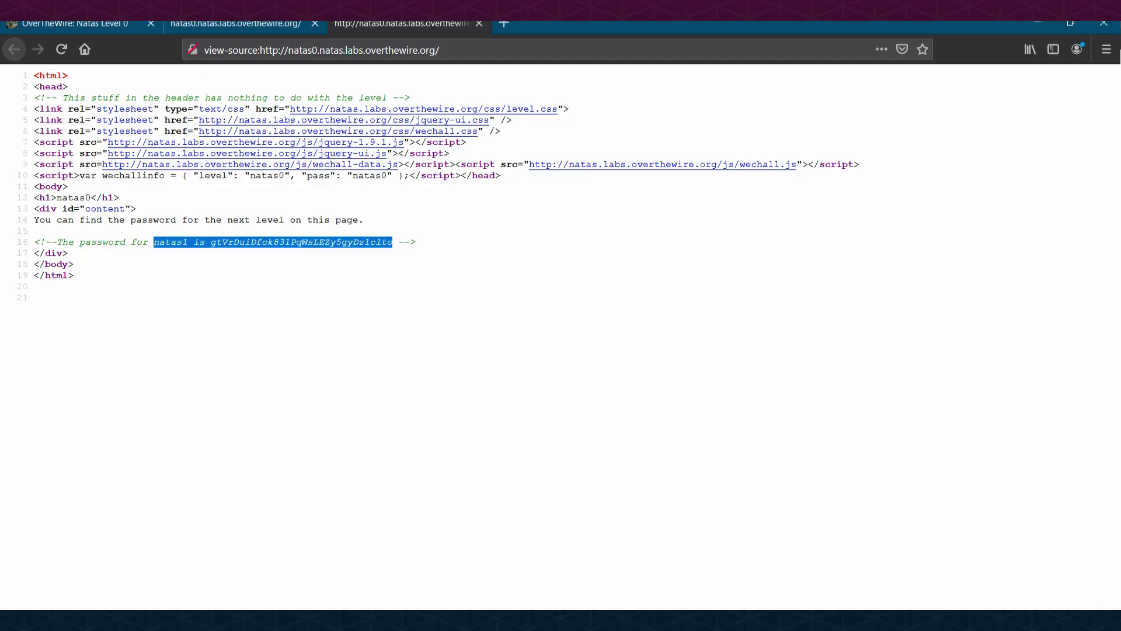
{"action": "left_click", "coordinate": [479, 24]}
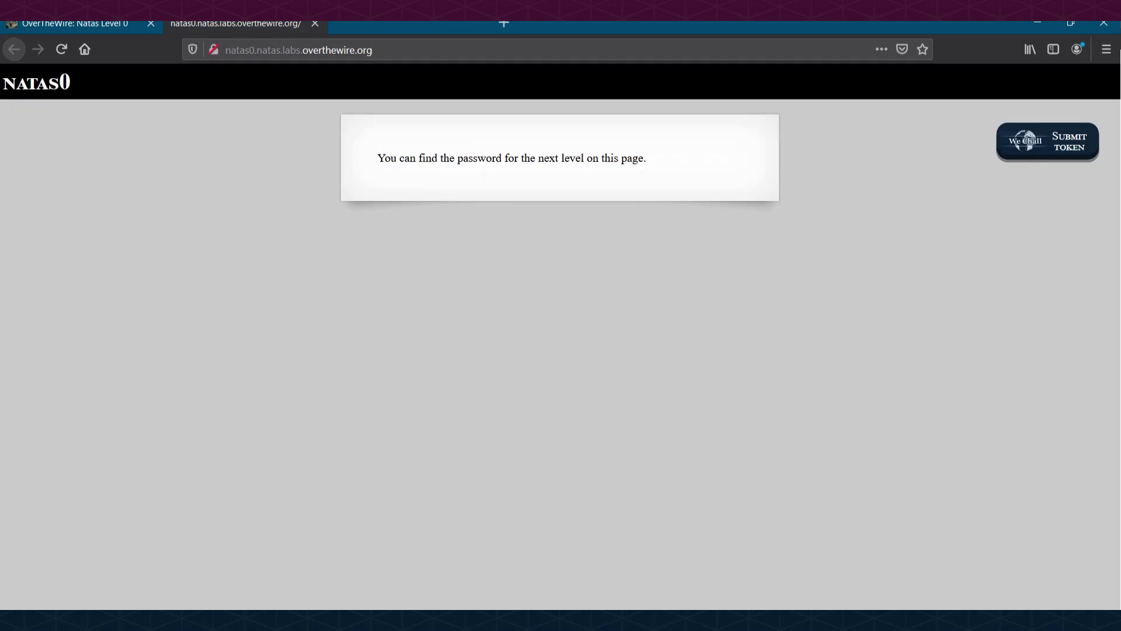
Open the Natas Level 0 → Level 1 page and open its natas1.natas.labs.overthewire.org address in a new tab
{"action": "left_click", "coordinate": [81, 24]}
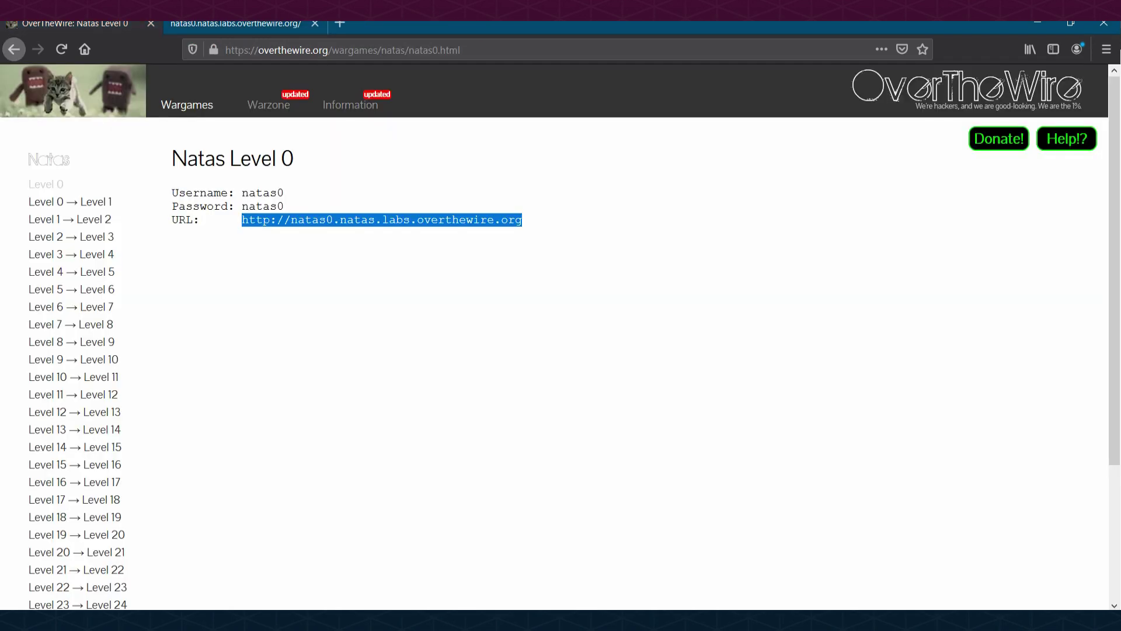
{"action": "left_click", "coordinate": [70, 202]}
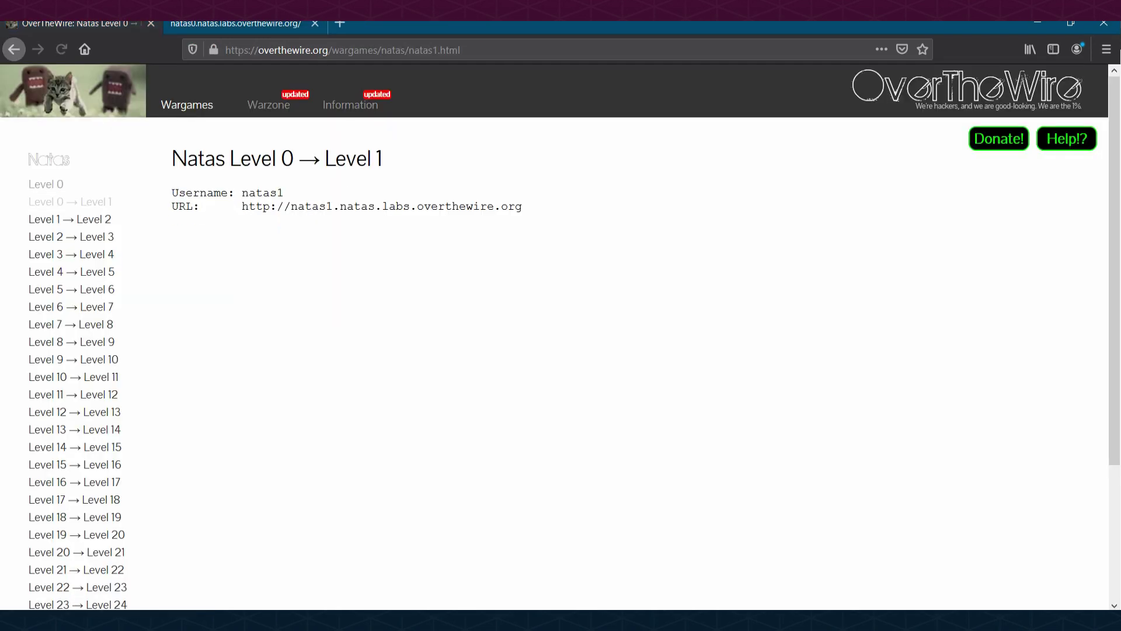
{"action": "left_click_drag", "start_coordinate": [242, 206], "coordinate": [522, 207]}
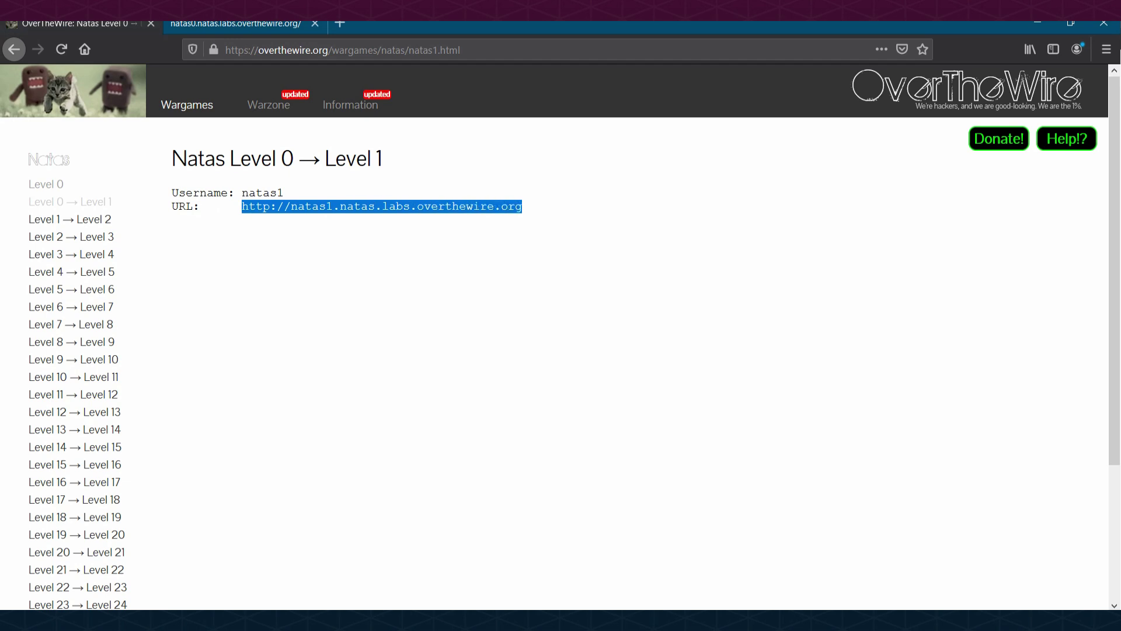
{"action": "right_click", "coordinate": [520, 209]}
{"action": "left_click", "coordinate": [544, 233]}
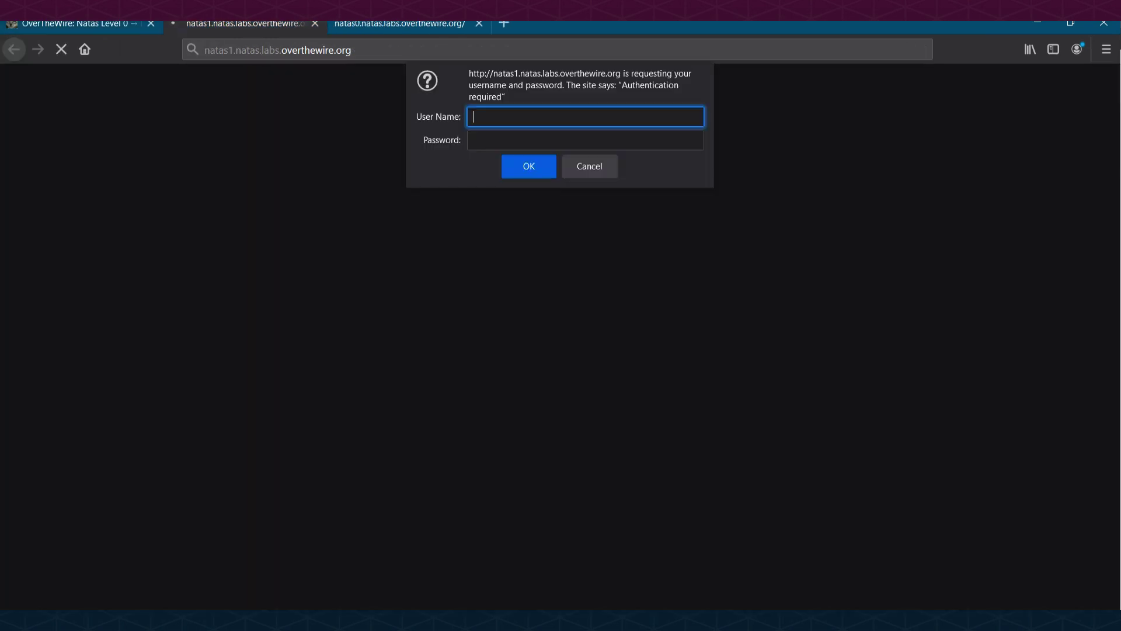
Log in with user name natas1 and the copied password, and decline saving the login
{"action": "type", "text": "natas1"}
{"action": "key", "text": "Tab"}
{"action": "key", "text": "ctrl+v"}
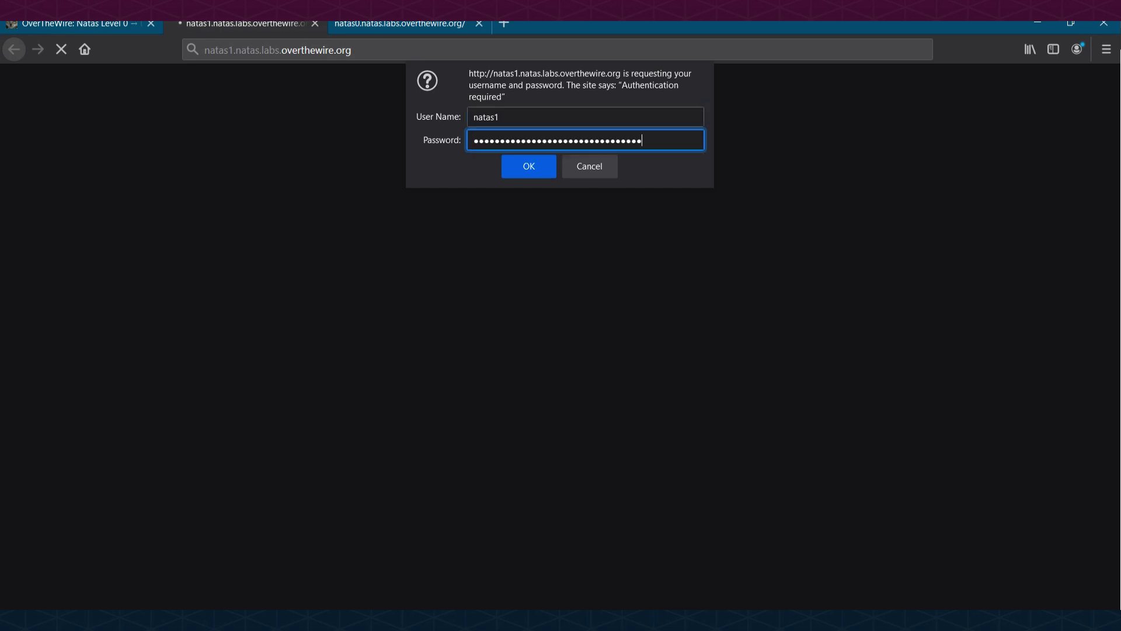
{"action": "key", "text": "Return"}
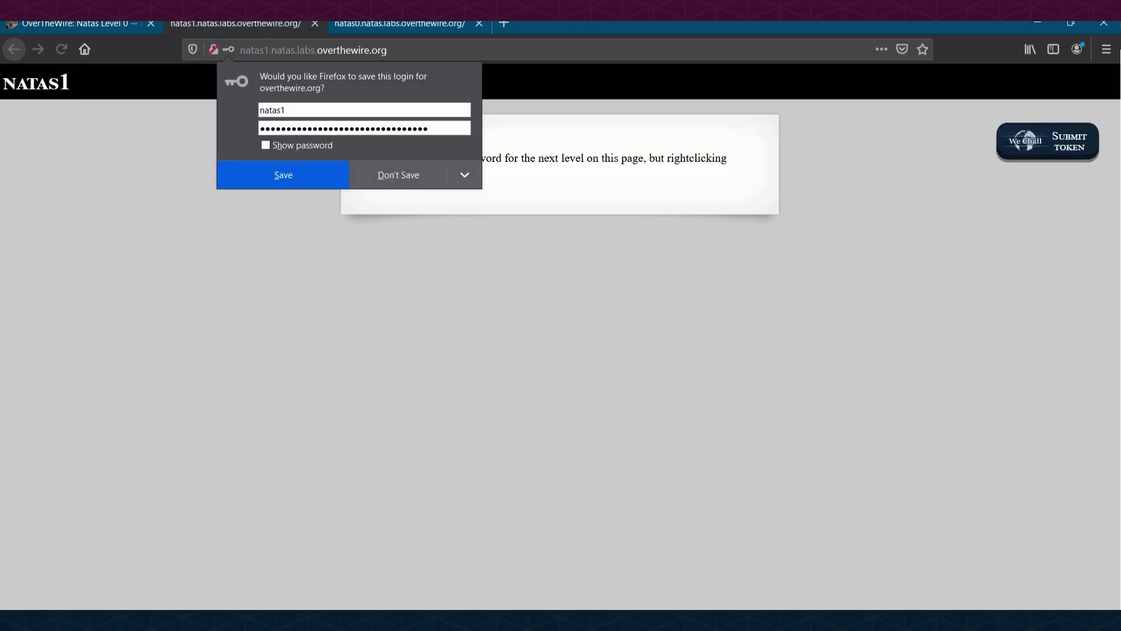
{"action": "left_click", "coordinate": [399, 175]}
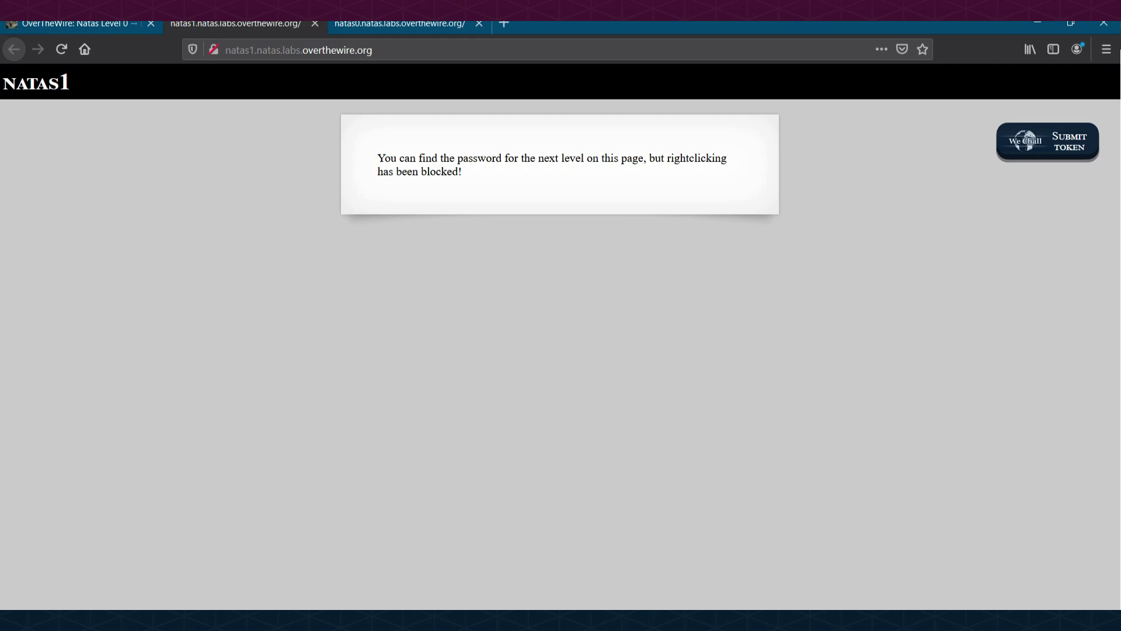
View the natas1 page source and paste the natas2 password text from its comment below the natas1 entry in Sublime Text
{"action": "key", "text": "ctrl+u"}
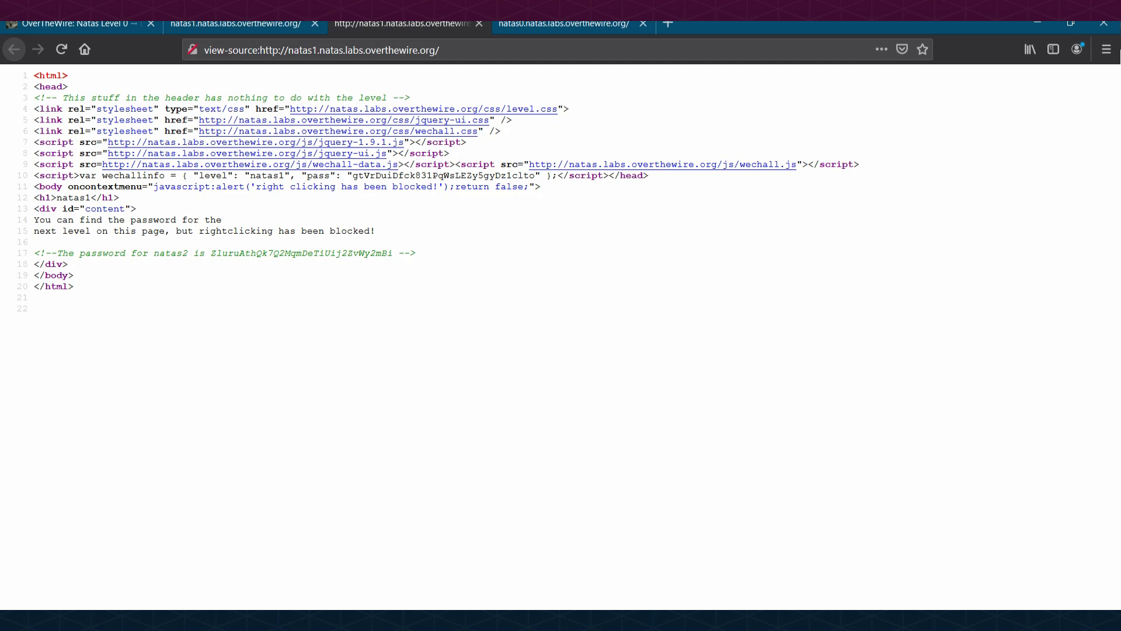
{"action": "left_click_drag", "start_coordinate": [154, 253], "coordinate": [392, 253]}
{"action": "key", "text": "alt+Tab"}
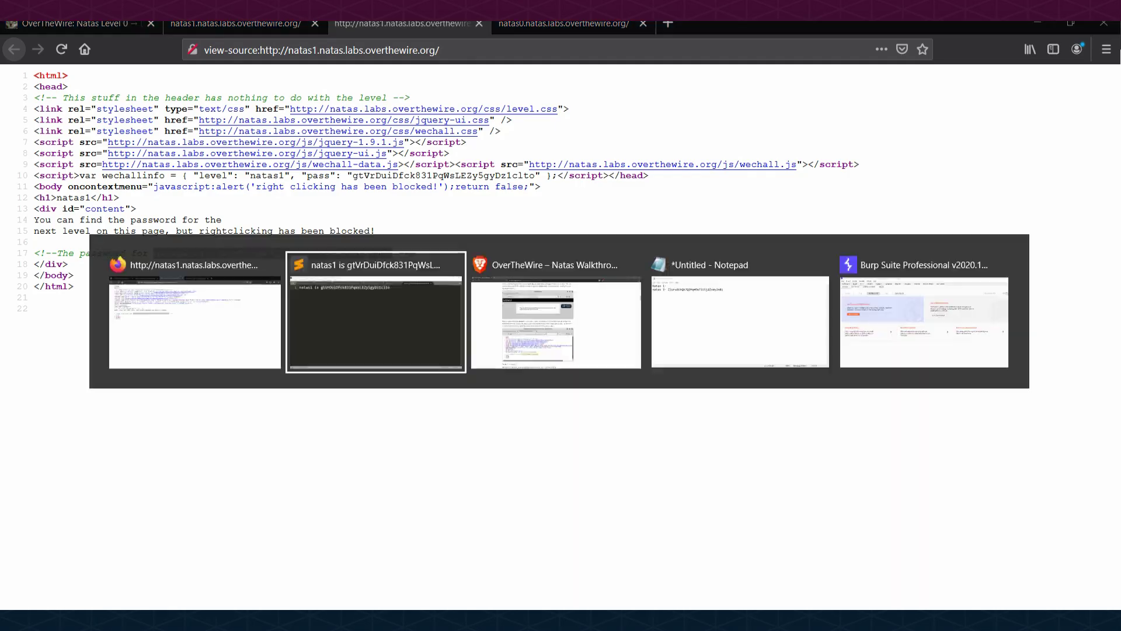
{"action": "key", "text": "Return"}
{"action": "key", "text": "Return"}
{"action": "key", "text": "ctrl+v"}
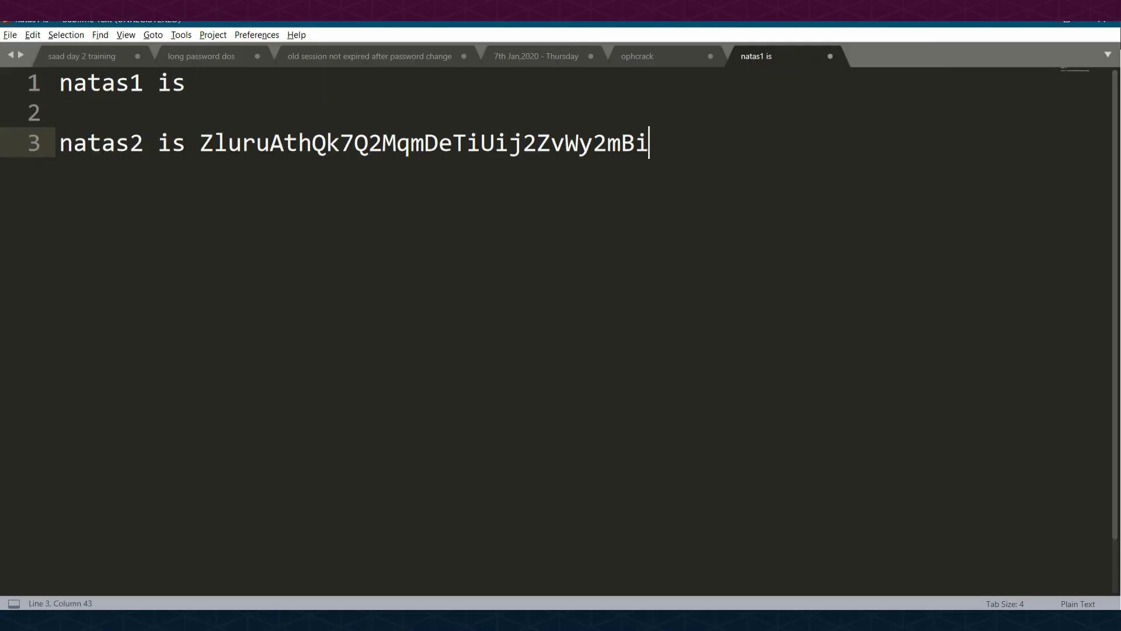
{"action": "left_click", "coordinate": [200, 83]}
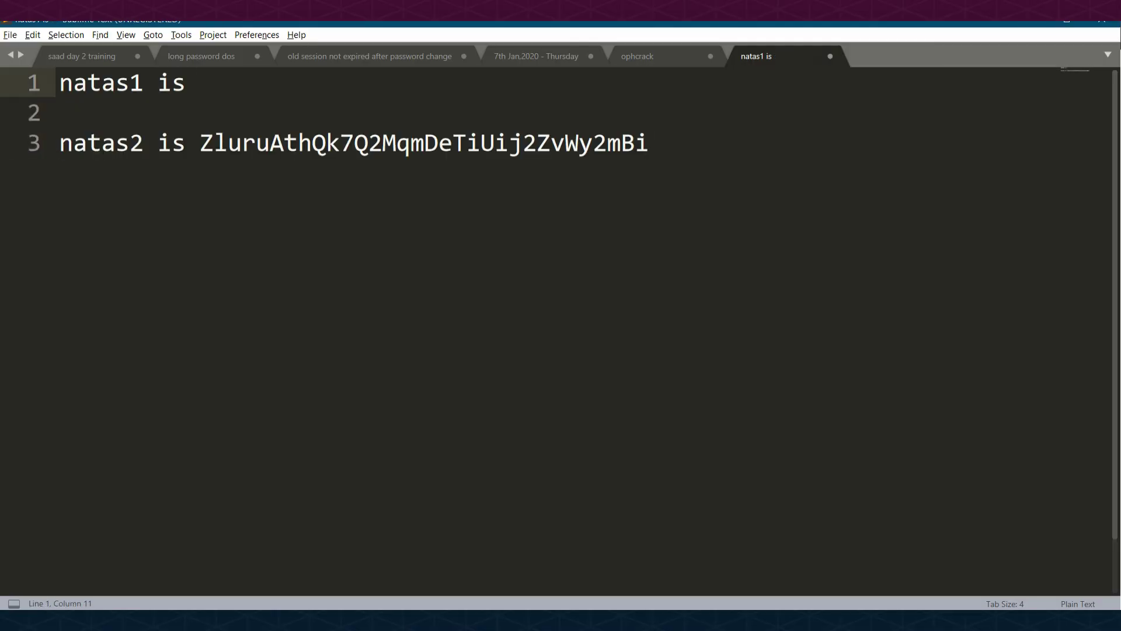
Switch to Firefox and open the natas2.natas.labs.overthewire.org address from the Natas Level 1 → Level 2 page in a new tab
{"action": "key", "text": "alt+Tab"}
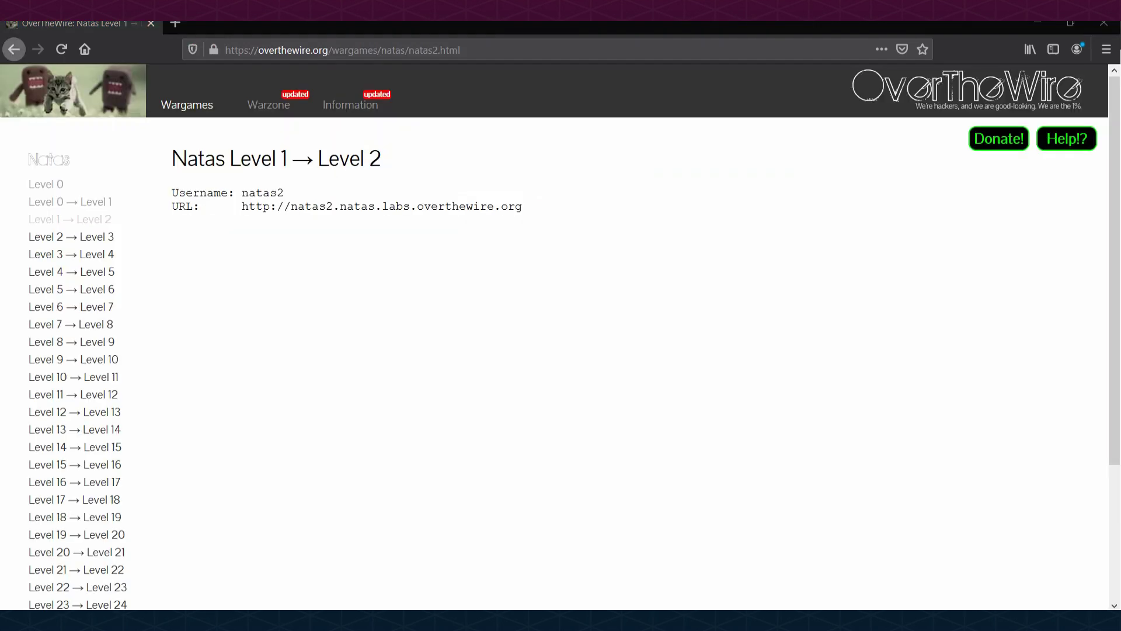
{"action": "left_click_drag", "start_coordinate": [248, 206], "coordinate": [445, 206]}
{"action": "left_click_drag", "start_coordinate": [242, 207], "coordinate": [522, 206]}
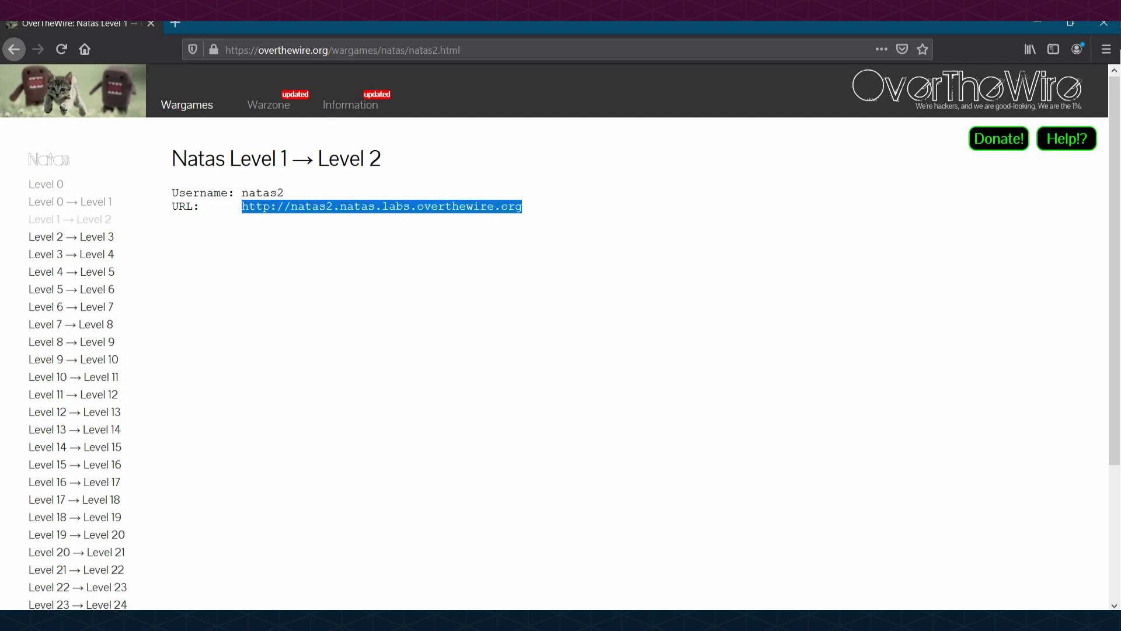
{"action": "right_click", "coordinate": [518, 209]}
{"action": "left_click", "coordinate": [579, 231]}
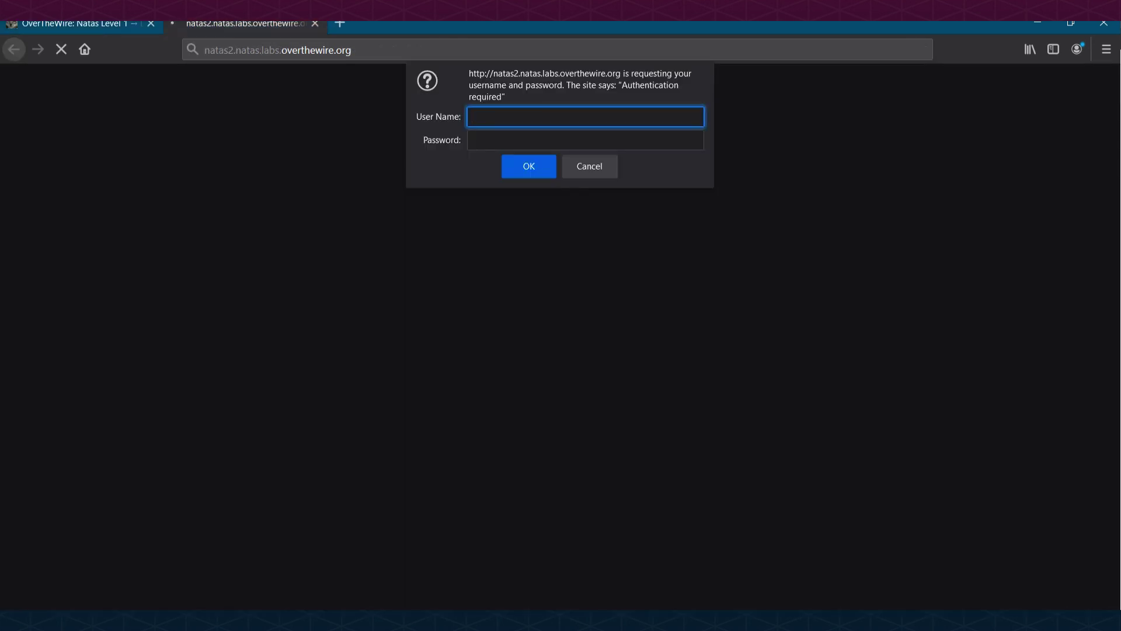
Try to log in with user name natas2 and the clipboard text as the password
{"action": "type", "text": "natas2"}
{"action": "key", "text": "Tab"}
{"action": "key", "text": "ctrl+v"}
{"action": "key", "text": "Return"}
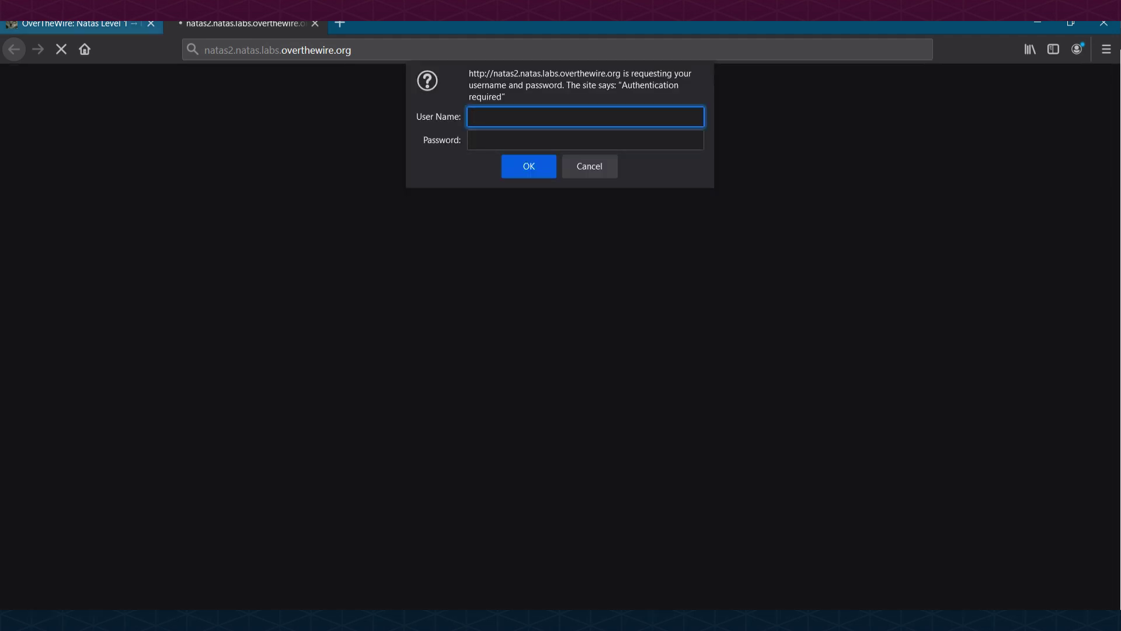
Copy only the natas2 password from the Sublime Text notes and return to the login prompt in Firefox
{"action": "key", "text": "alt+Tab"}
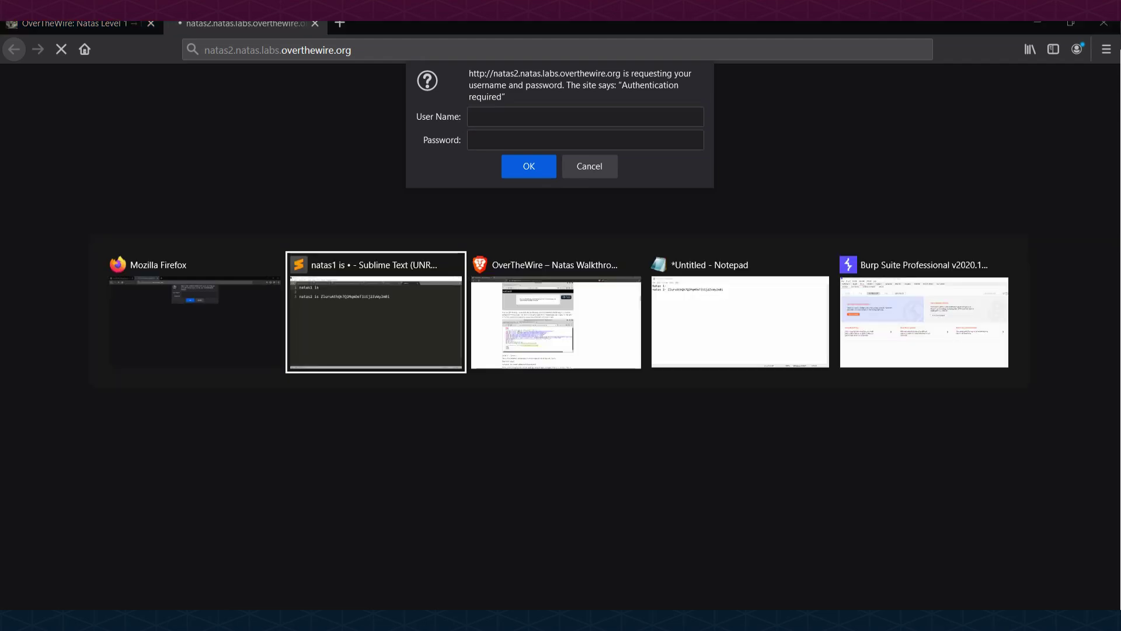
{"action": "left_click_drag", "start_coordinate": [648, 143], "coordinate": [200, 143]}
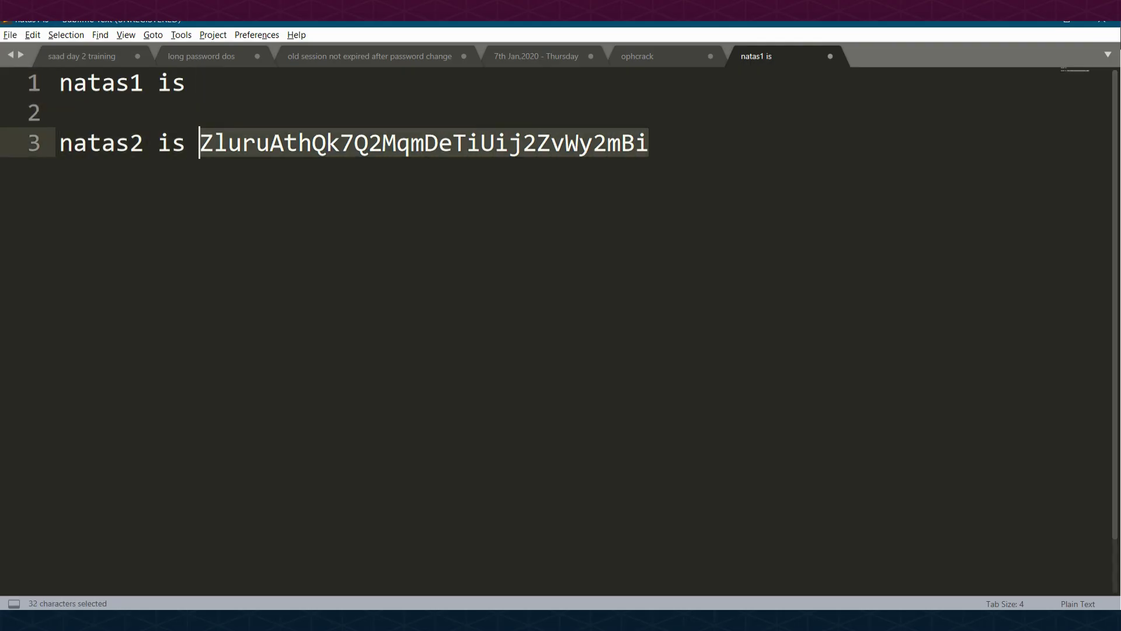
{"action": "key", "text": "alt+Tab"}
Log in with user name natas2 and the copied password
{"action": "type", "text": "natas"}
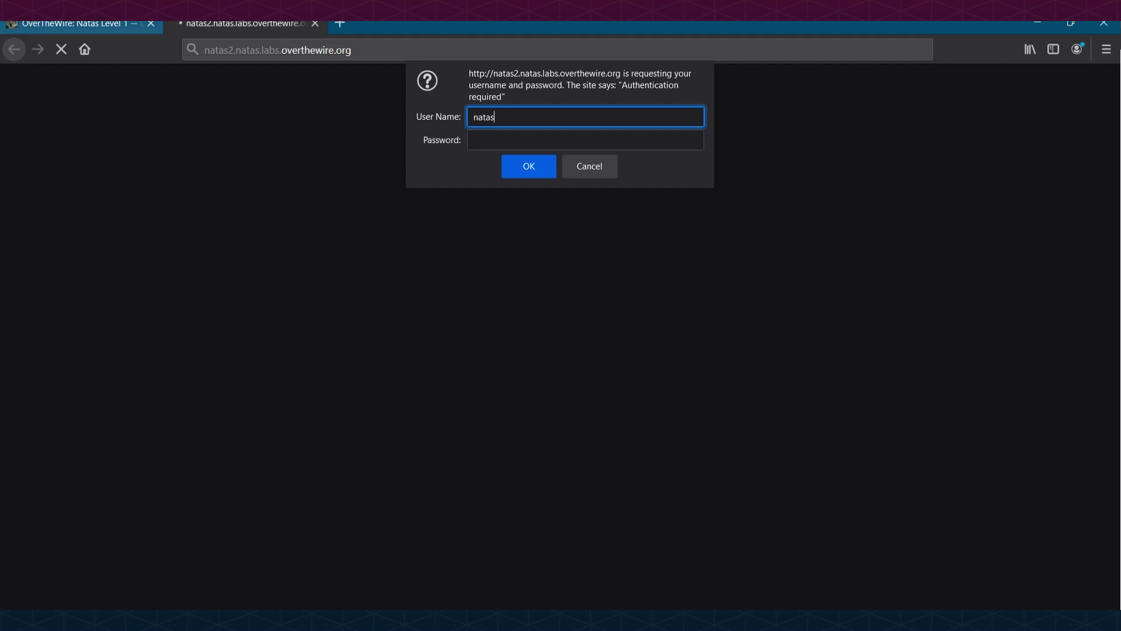
{"action": "key", "text": "ctrl+shift+Tab"}
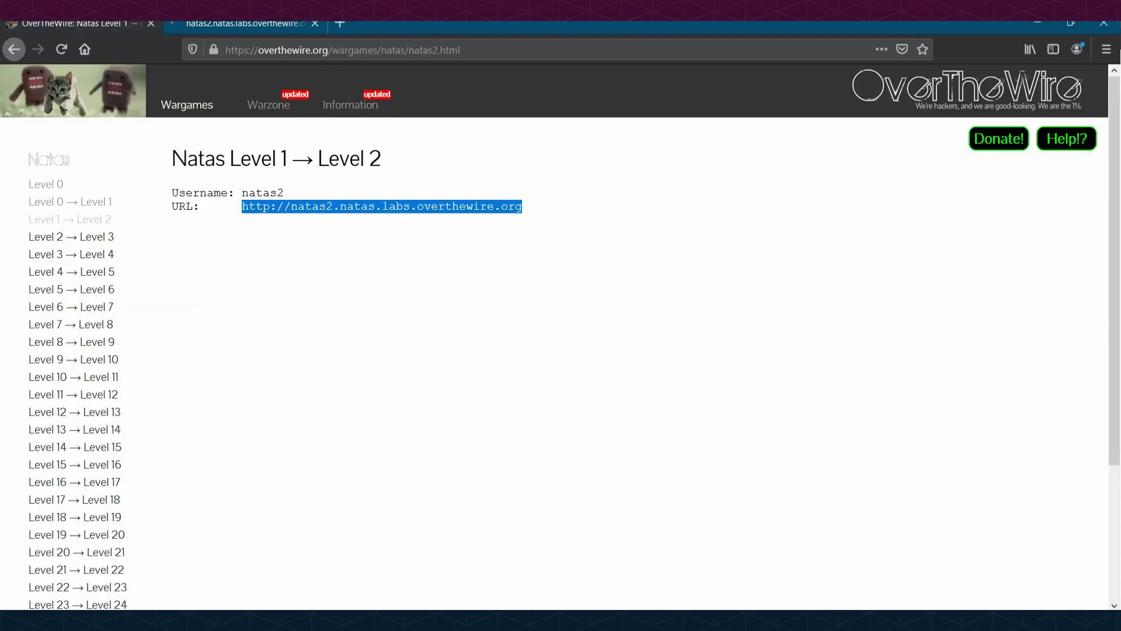
{"action": "key", "text": "ctrl+Tab"}
{"action": "type", "text": "2"}
{"action": "key", "text": "Tab"}
{"action": "key", "text": "ctrl+v"}
{"action": "key", "text": "Return"}
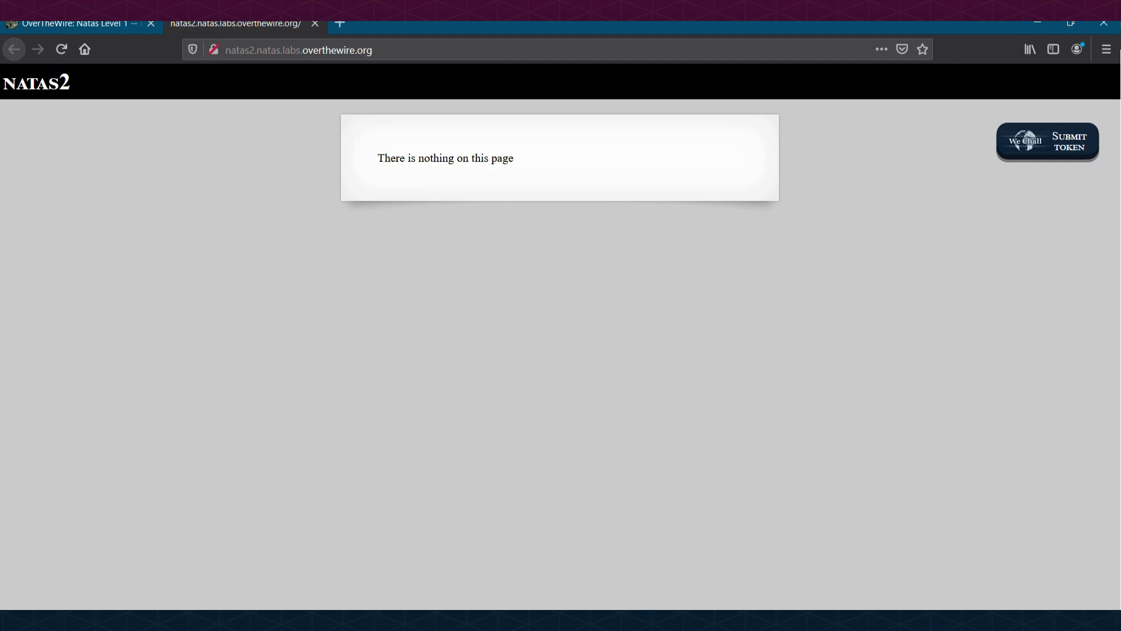
View the natas2 page source and copy the image path files/pixel.png
{"action": "key", "text": "ctrl+u"}
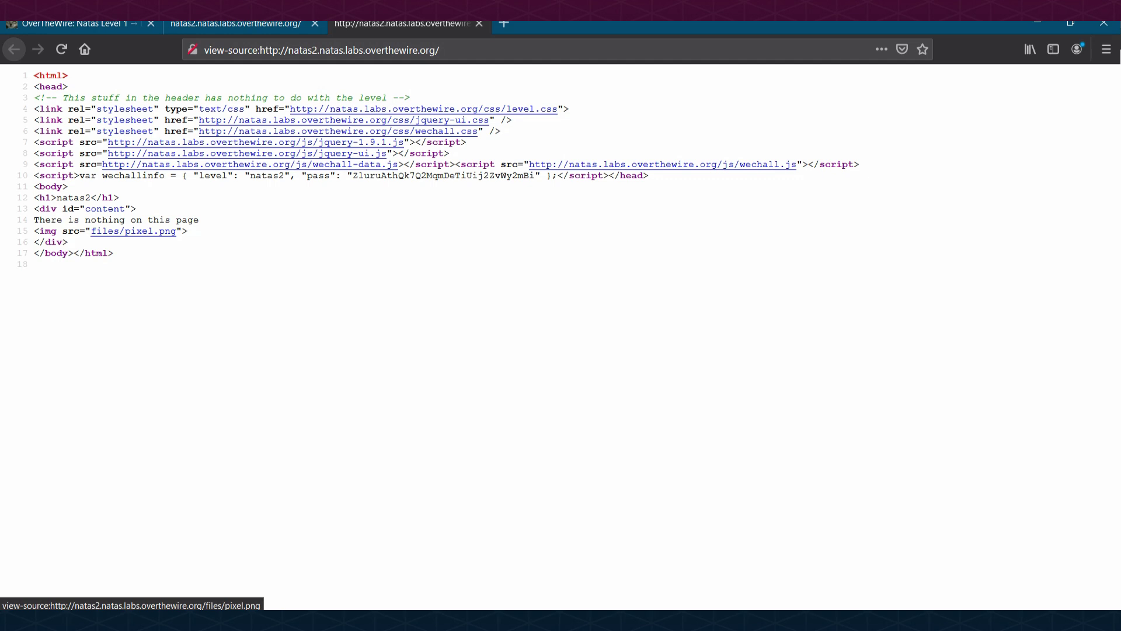
{"action": "left_click_drag", "start_coordinate": [176, 231], "coordinate": [91, 231]}
{"action": "key", "text": "ctrl+c"}
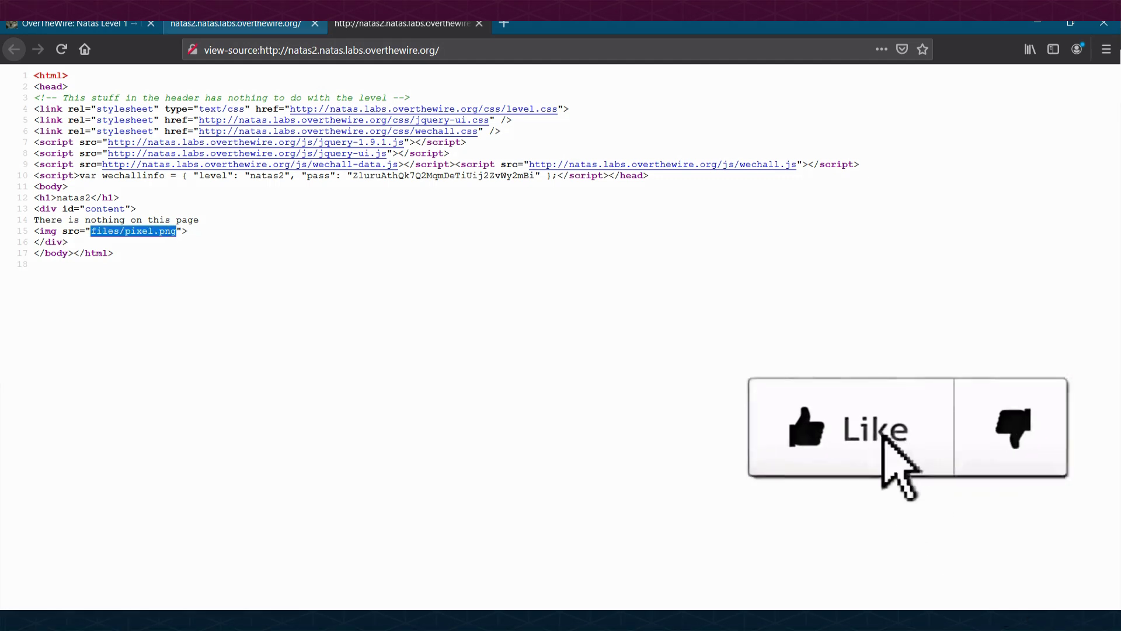
Append /files/pixel.png to the natas2 page address and load the image
{"action": "left_click", "coordinate": [236, 23]}
{"action": "left_click", "coordinate": [298, 50]}
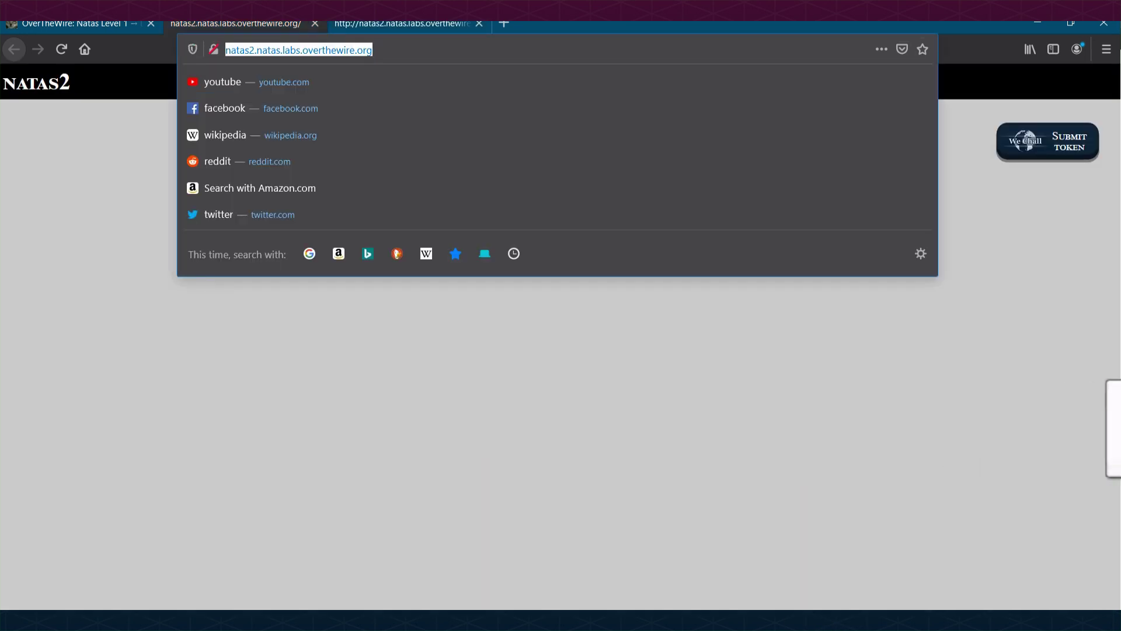
{"action": "key", "text": "End"}
{"action": "type", "text": "/"}
{"action": "key", "text": "ctrl+v"}
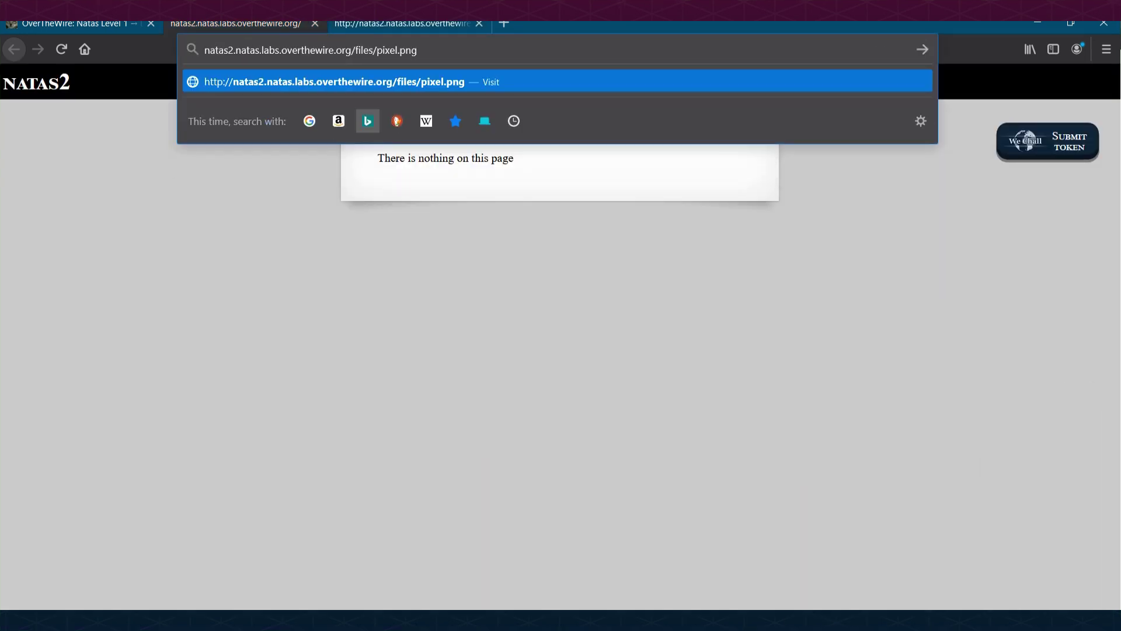
{"action": "key", "text": "Return"}
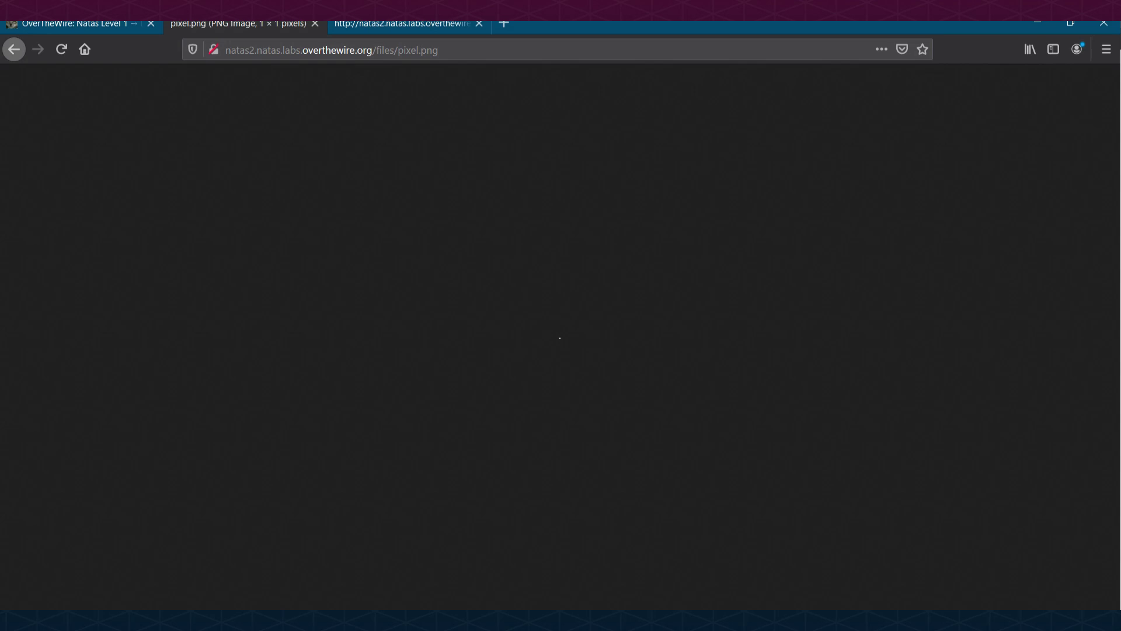
Shorten the pixel.png address to natas2.natas.labs.overthewire.org/files/ and load the directory listing
{"action": "key", "text": "ctrl+l"}
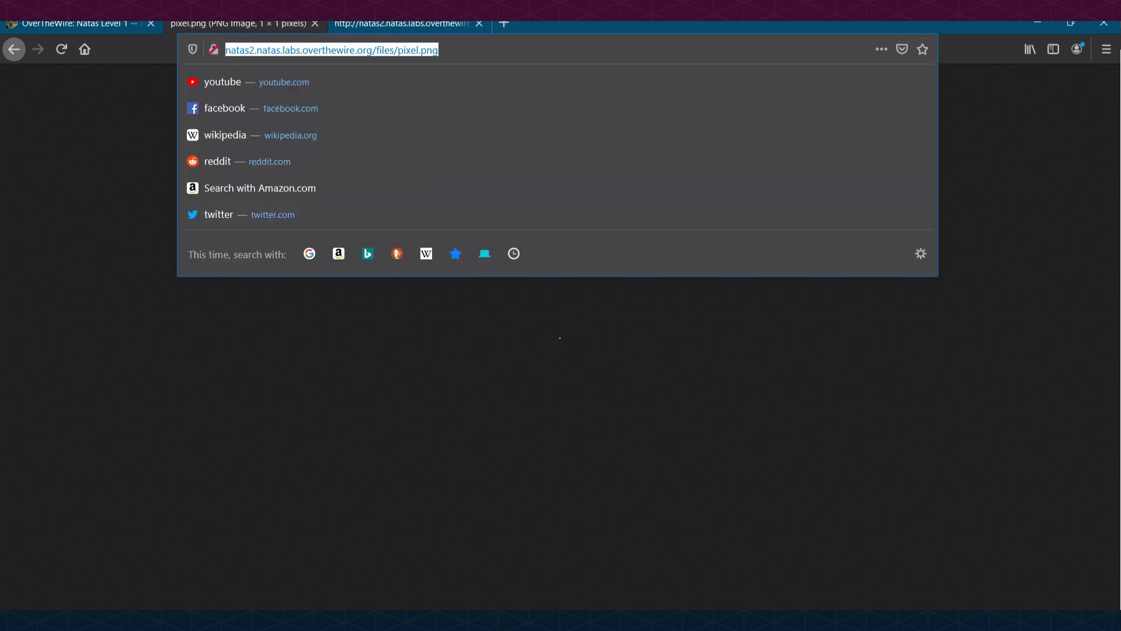
{"action": "key", "text": "End"}
{"action": "key", "text": "BackSpace"}
{"action": "key", "text": "BackSpace"}
{"action": "key", "text": "BackSpace"}
{"action": "key", "text": "BackSpace"}
{"action": "key", "text": "BackSpace"}
{"action": "key", "text": "BackSpace"}
{"action": "key", "text": "BackSpace"}
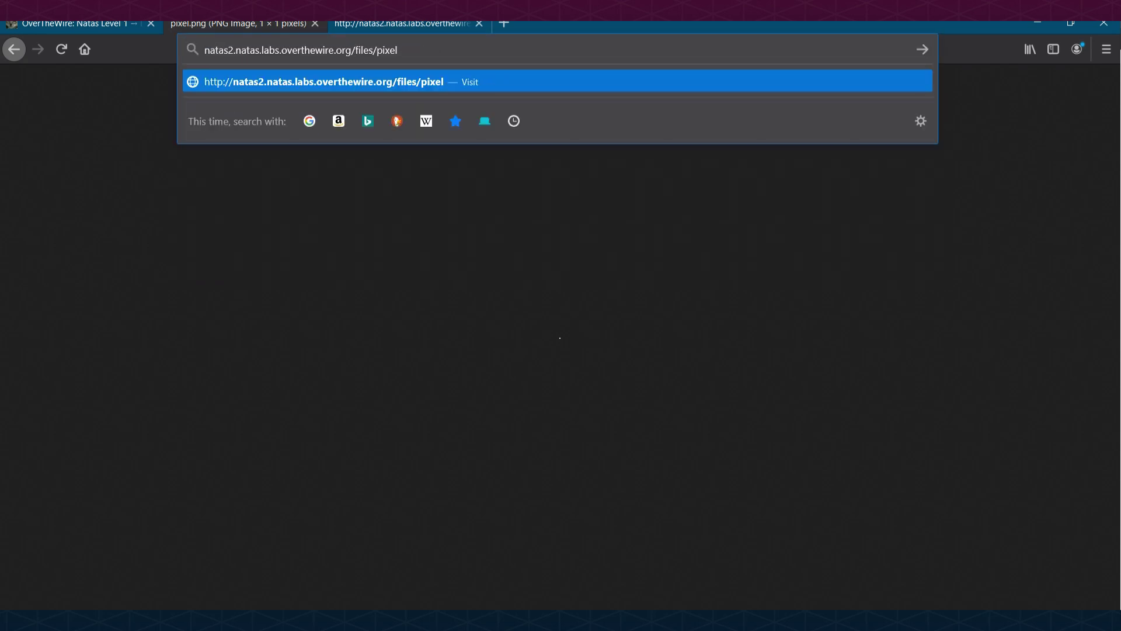
{"action": "key", "text": "BackSpace"}
{"action": "key", "text": "BackSpace"}
{"action": "key", "text": "Return"}
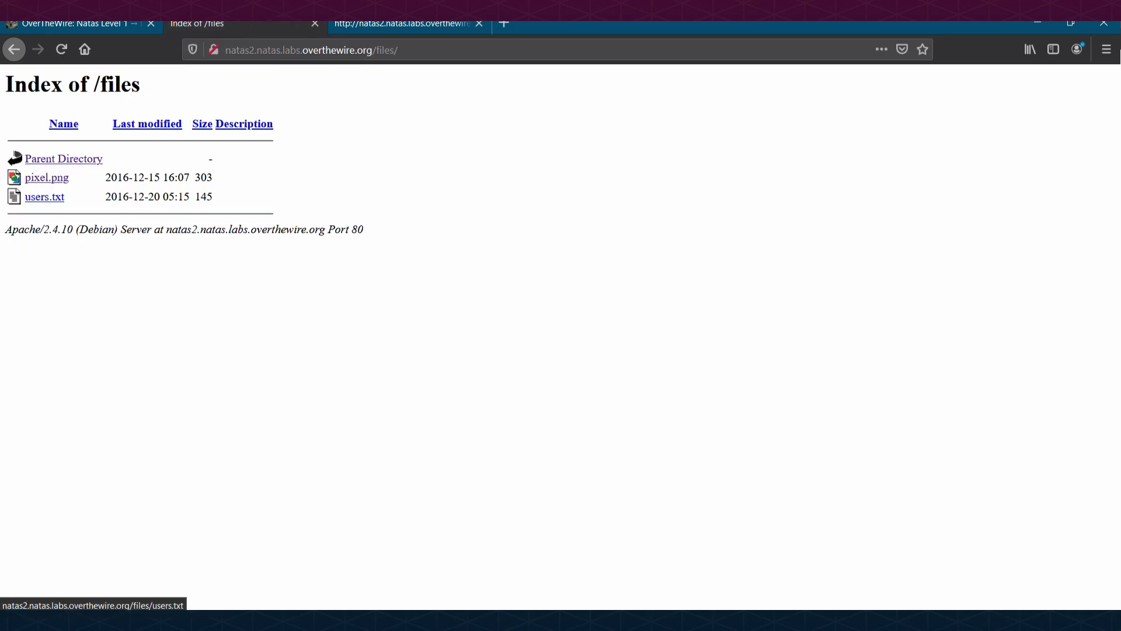
Open users.txt from the listing, enlarge the page to 110% and copy the whole natas3 line
{"action": "left_click", "coordinate": [44, 197]}
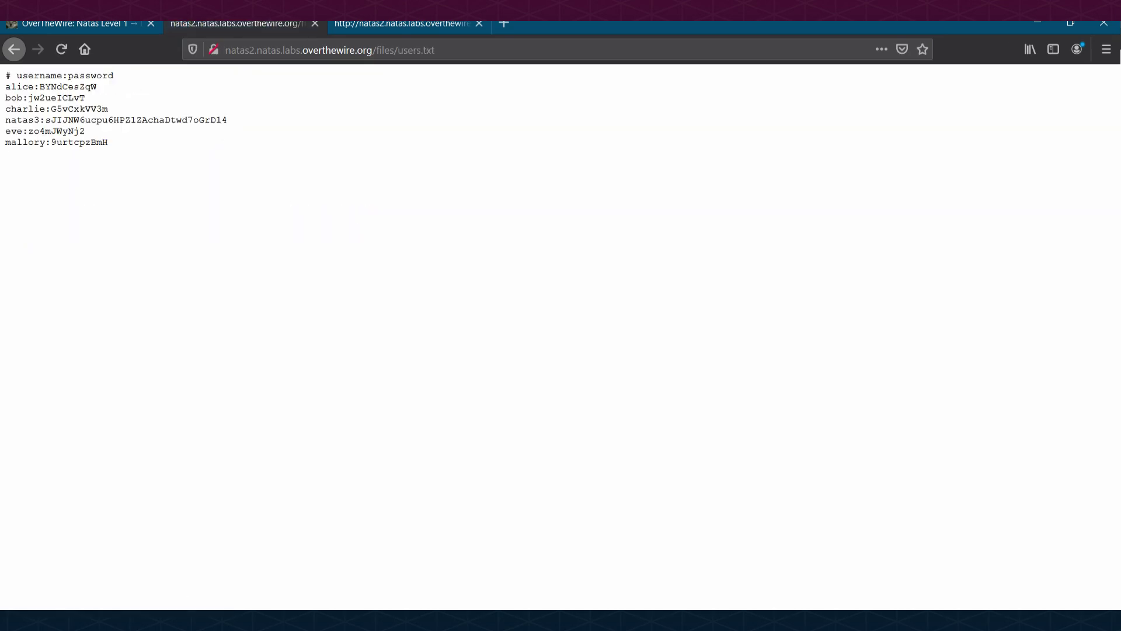
{"action": "left_click_drag", "start_coordinate": [6, 120], "coordinate": [91, 120]}
{"action": "key", "text": "ctrl+plus"}
{"action": "left_click", "coordinate": [91, 120]}
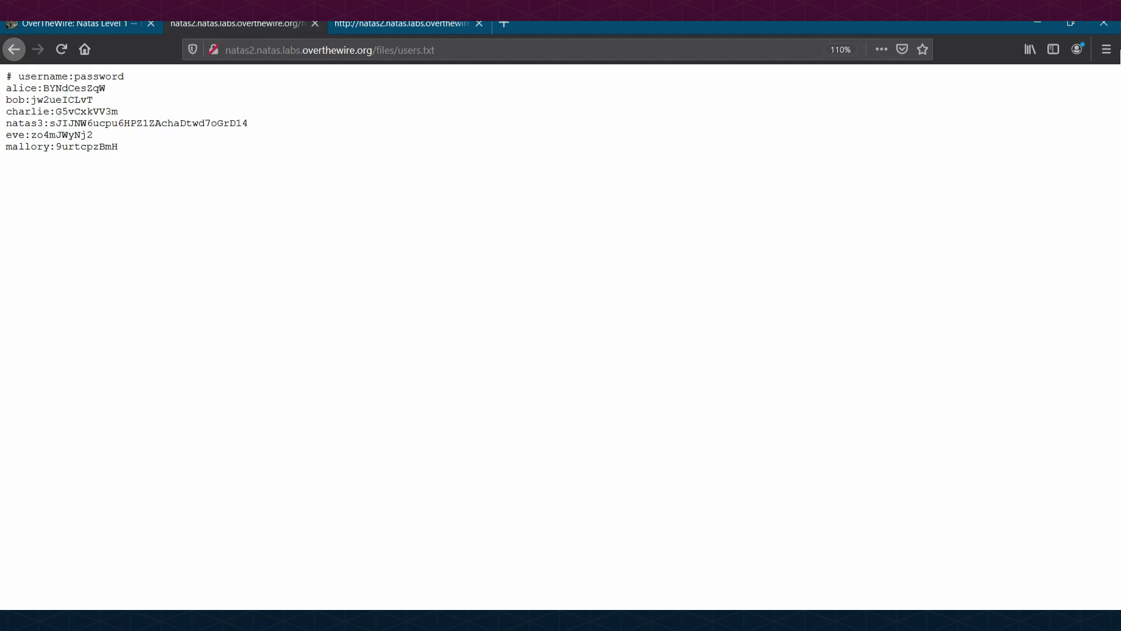
{"action": "mouse_move", "coordinate": [6, 135]}
{"action": "left_mouse_down"}
{"action": "mouse_move", "coordinate": [18, 135]}
{"action": "mouse_move", "coordinate": [5, 123]}
{"action": "left_mouse_up"}
{"action": "key", "text": "ctrl+c"}
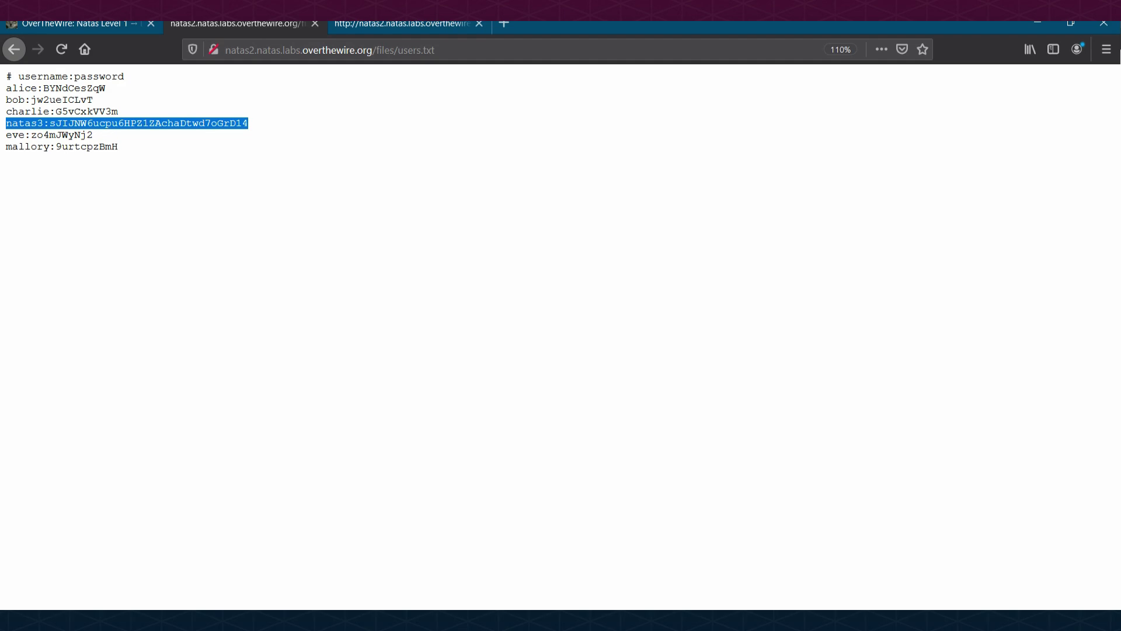
Switch to the Sublime Text notes and paste the natas3 user name and password on line 4
{"action": "key", "text": "alt+Tab"}
{"action": "key", "text": "Up"}
{"action": "key", "text": "Down"}
{"action": "key", "text": "Return"}
{"action": "key", "text": "ctrl+v"}
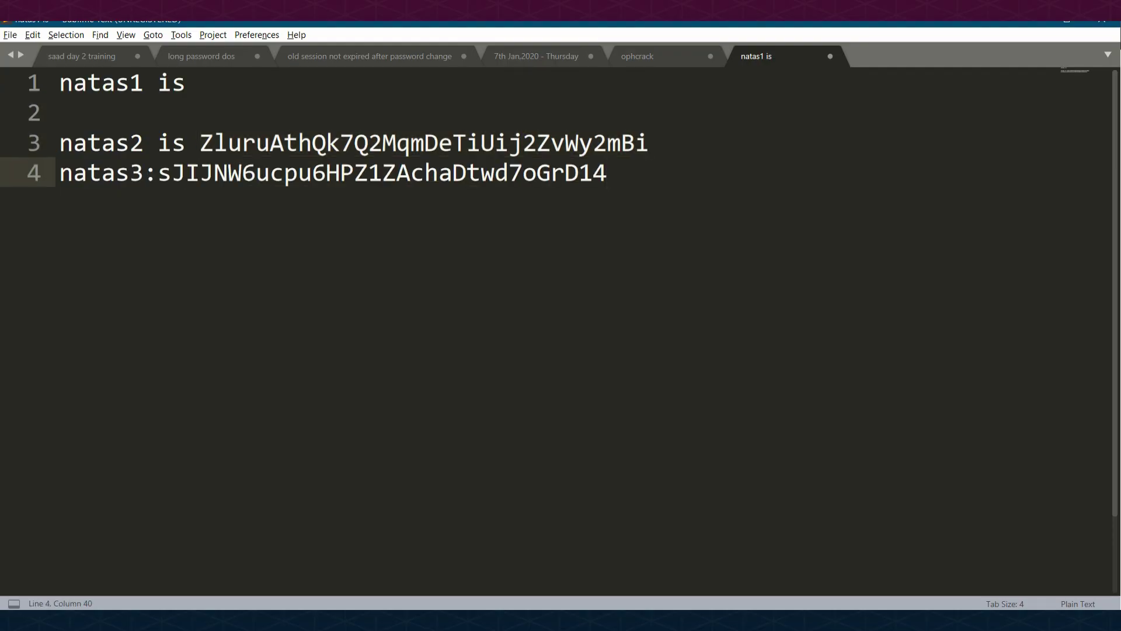
Copy only the natas3 password from the notes and return to Firefox
{"action": "left_click_drag", "start_coordinate": [158, 173], "coordinate": [607, 173]}
{"action": "key", "text": "ctrl+c"}
{"action": "key", "text": "alt+Tab"}
Show the Level 2 → Level 3 page on the OverTheWire site and open its natas3 URL in a new tab
{"action": "key", "text": "ctrl+Page_Up"}
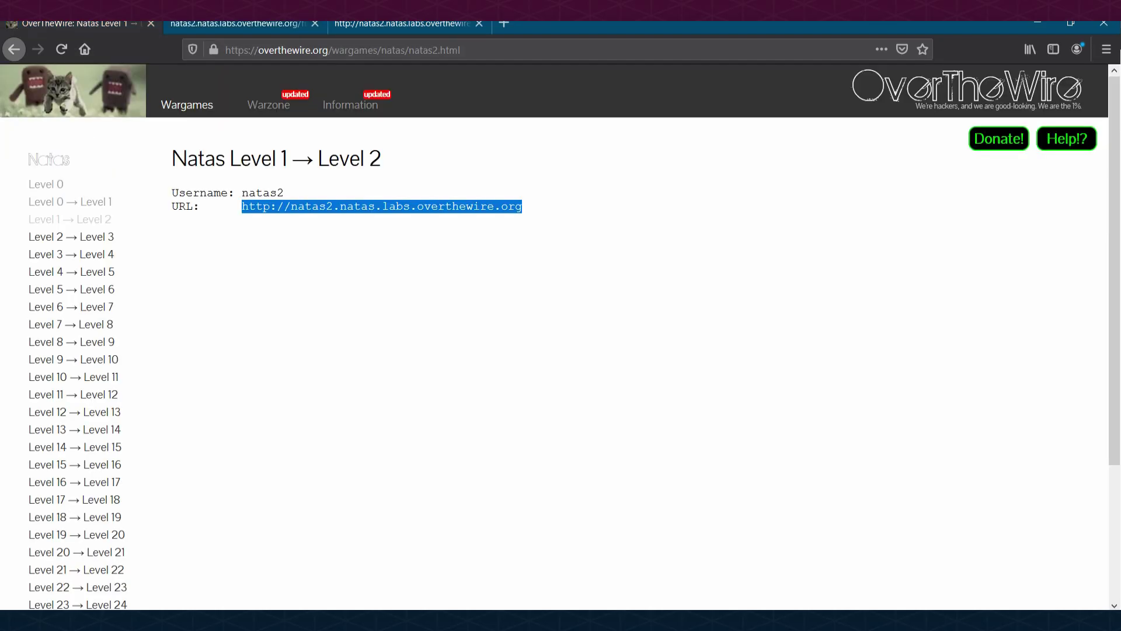
{"action": "left_click", "coordinate": [71, 236]}
{"action": "double_click", "coordinate": [256, 207]}
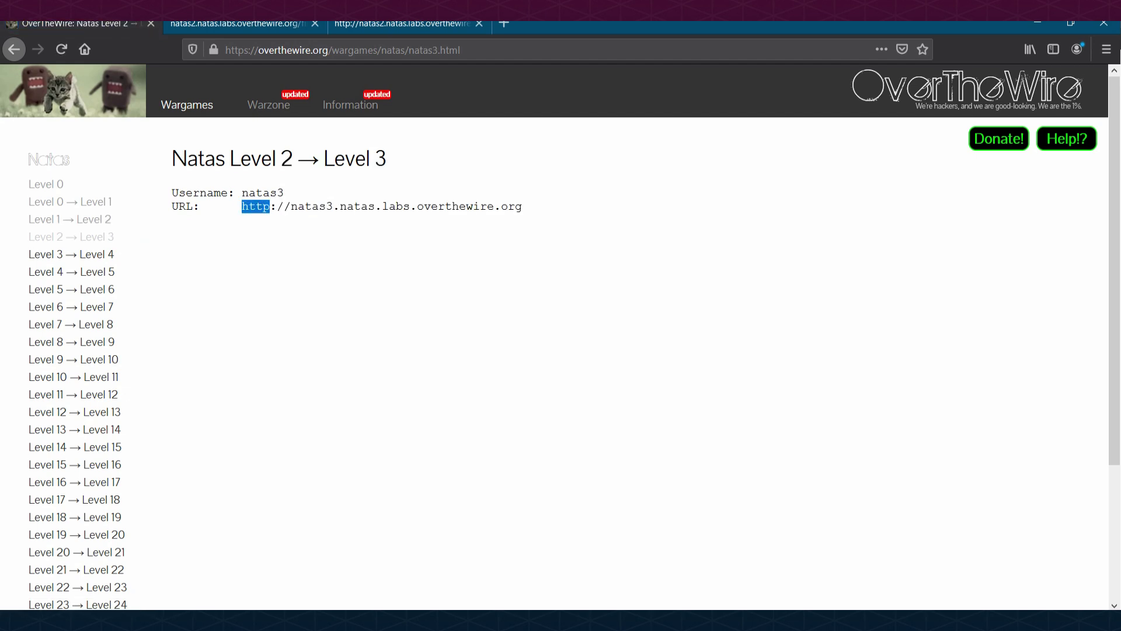
{"action": "left_click_drag", "start_coordinate": [270, 206], "coordinate": [522, 206]}
{"action": "right_click", "coordinate": [512, 211]}
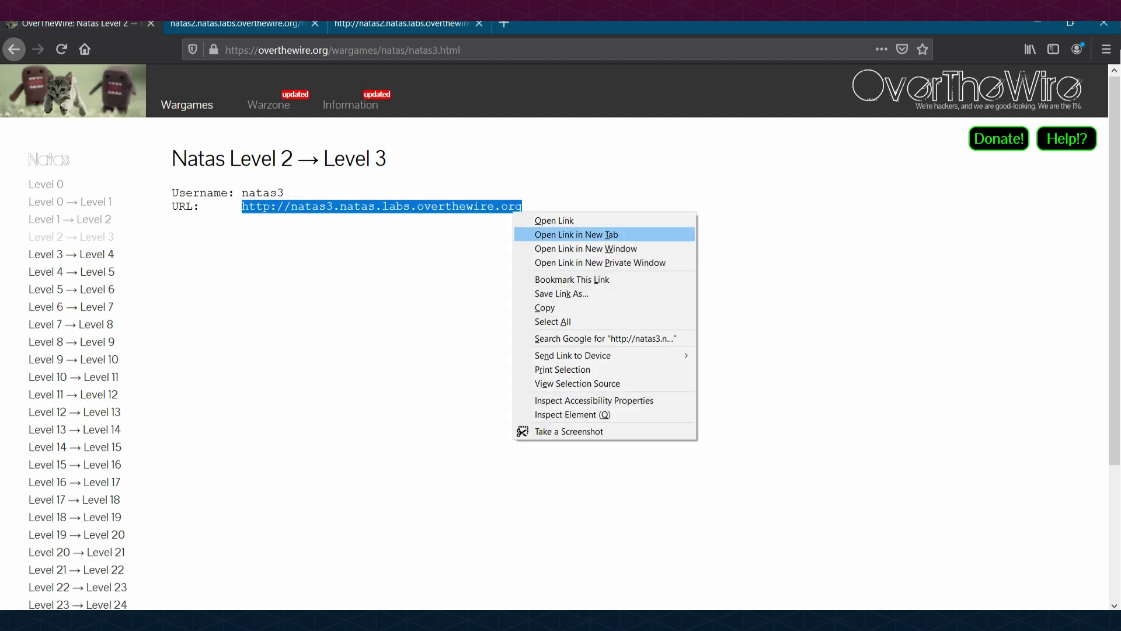
{"action": "left_click", "coordinate": [540, 233]}
Log in with user name natas3 and the copied password, dismissing the offer to save the login
{"action": "type", "text": "natas3"}
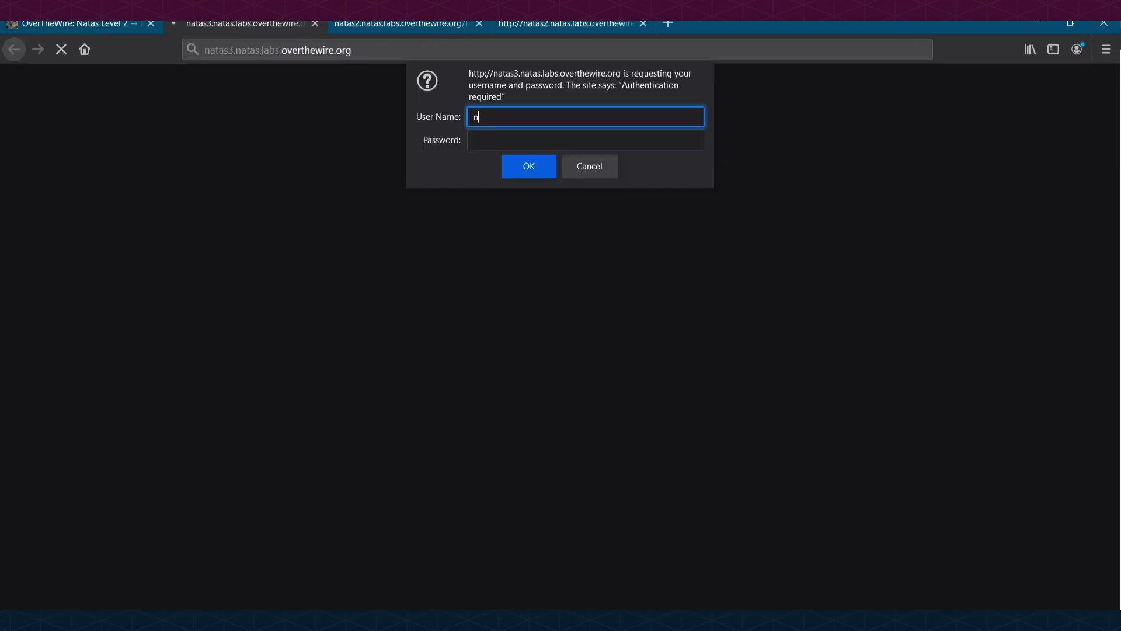
{"action": "key", "text": "Tab"}
{"action": "key", "text": "ctrl+v"}
{"action": "key", "text": "Return"}
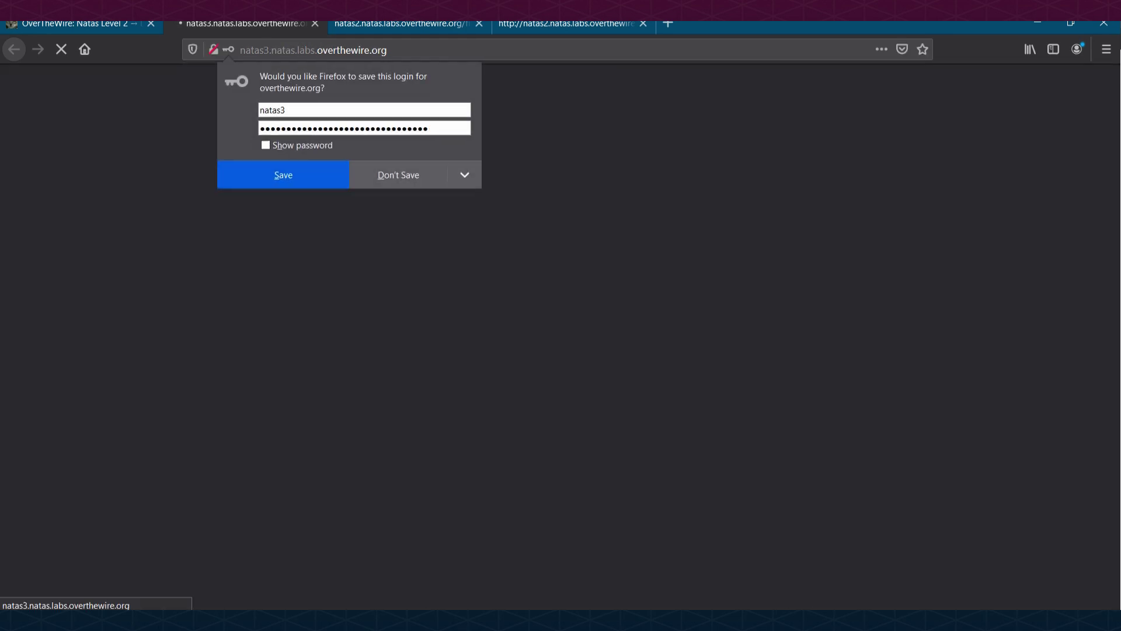
{"action": "key", "text": "Escape"}
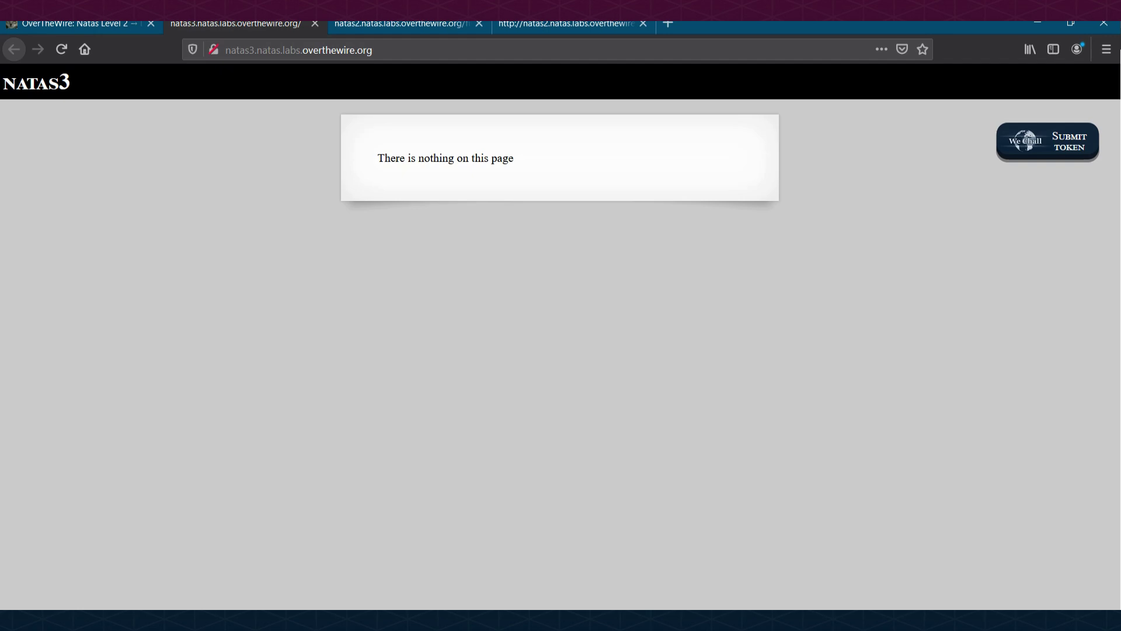
Check the natas3 page source and load /robots.txt from the natas3 site
{"action": "key", "text": "ctrl+u"}
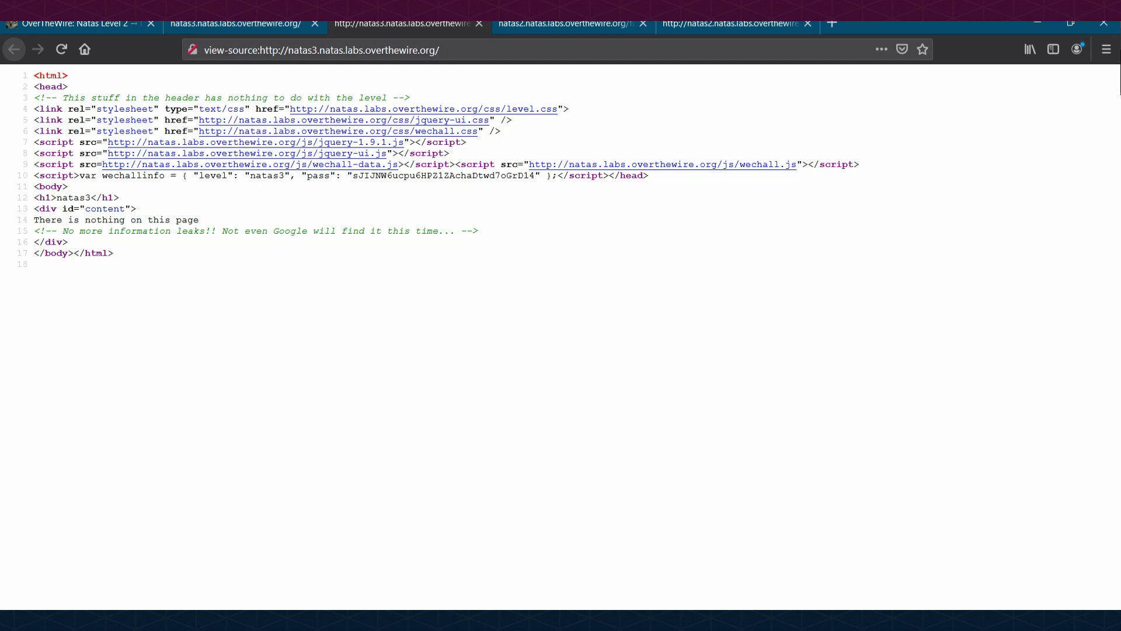
{"action": "left_click", "coordinate": [245, 24]}
{"action": "key", "text": "ctrl+l"}
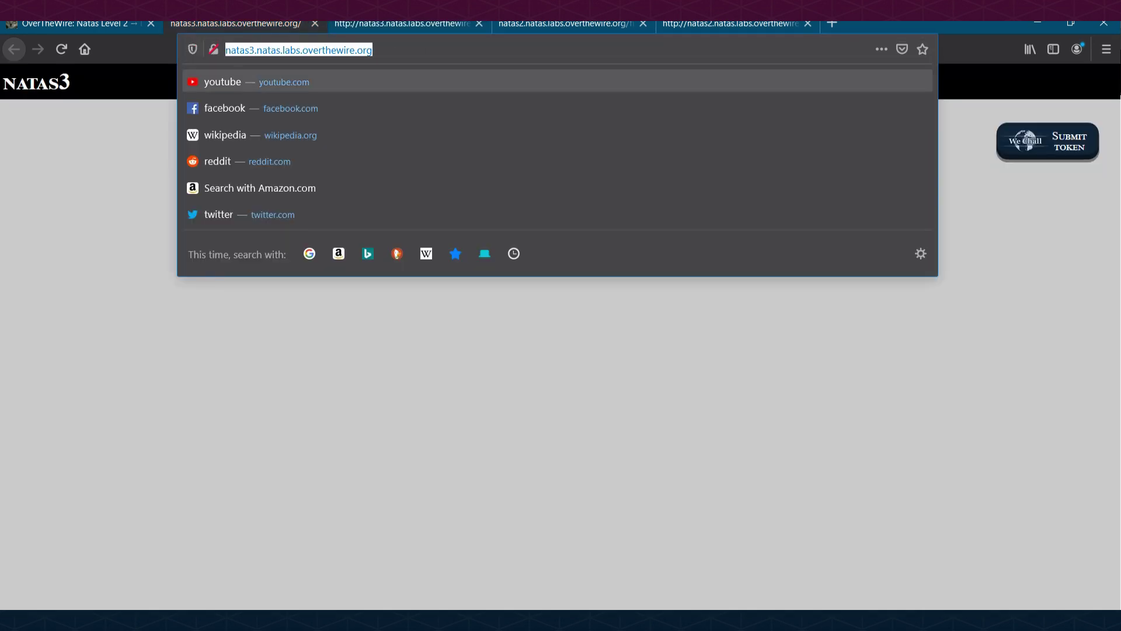
{"action": "key", "text": "End"}
{"action": "type", "text": "/robots.txt"}
{"action": "key", "text": "Return"}
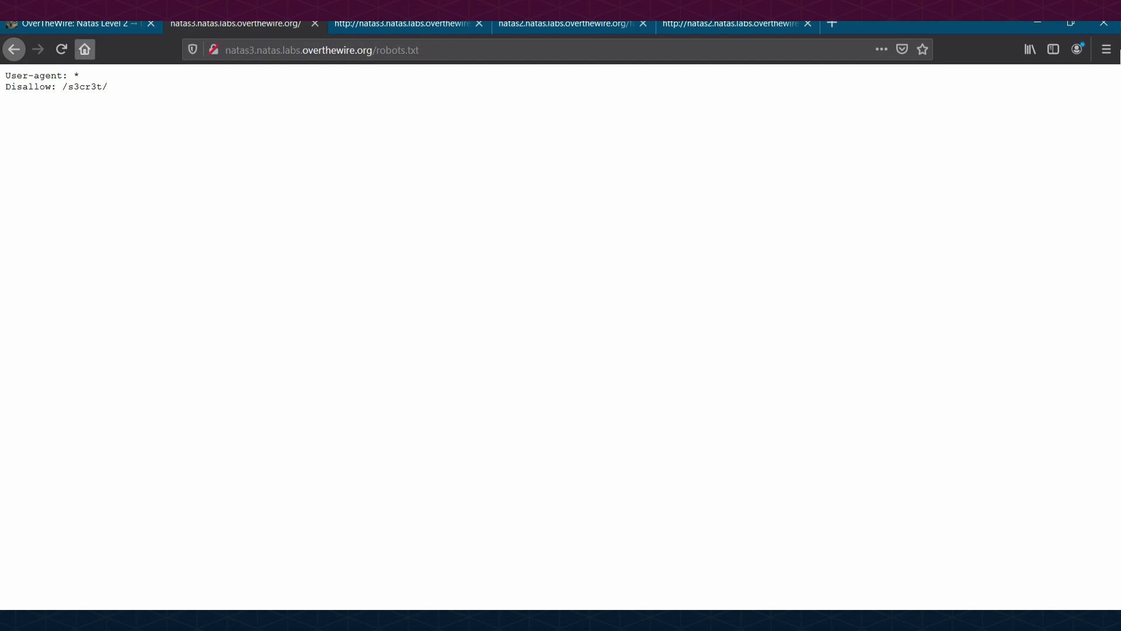
Copy the disallowed path /s3cr3t/ and load it in place of robots.txt in the natas3 address
{"action": "left_click_drag", "start_coordinate": [62, 87], "coordinate": [109, 86]}
{"action": "left_click_drag", "start_coordinate": [376, 50], "coordinate": [420, 51]}
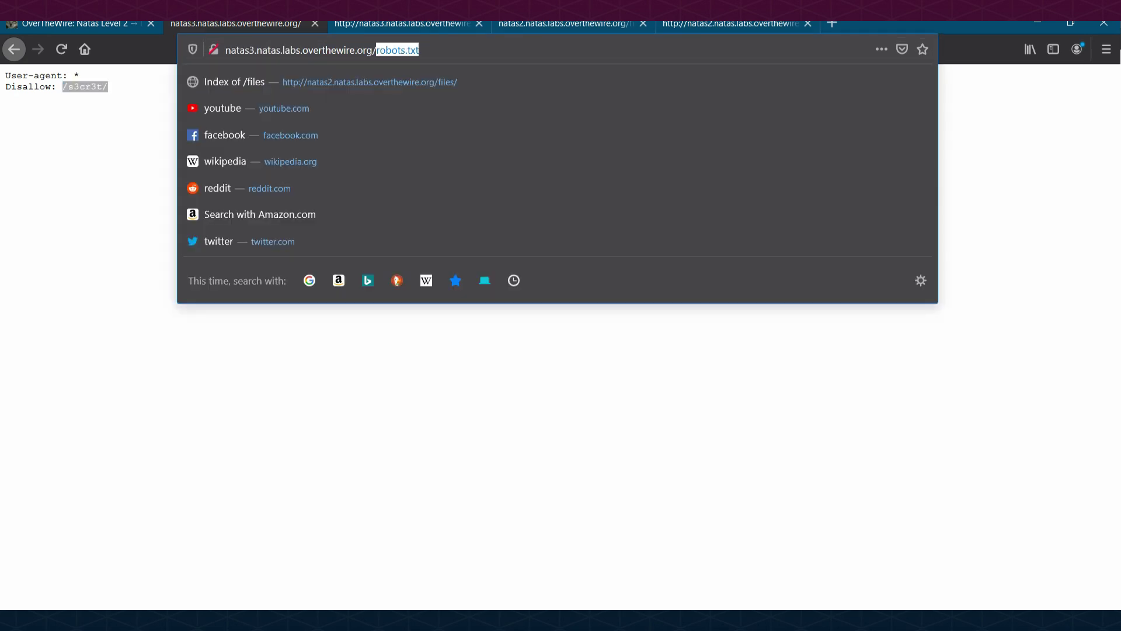
{"action": "key", "text": "BackSpace"}
{"action": "key", "text": "ctrl+v"}
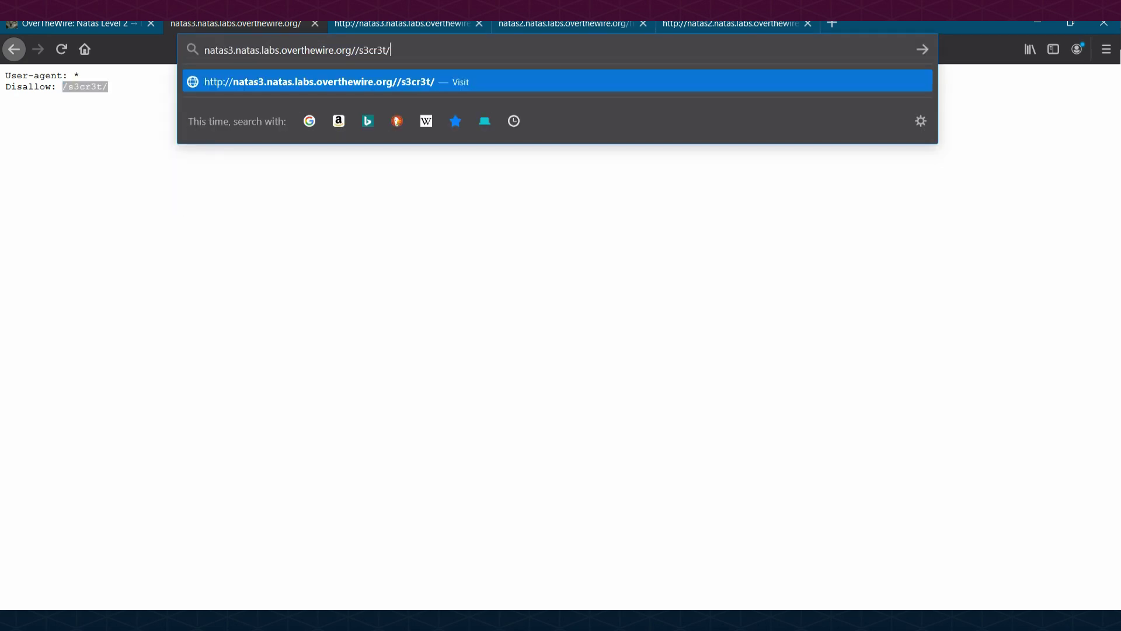
{"action": "key", "text": "shift+Right"}
{"action": "key", "text": "BackSpace"}
{"action": "key", "text": "Return"}
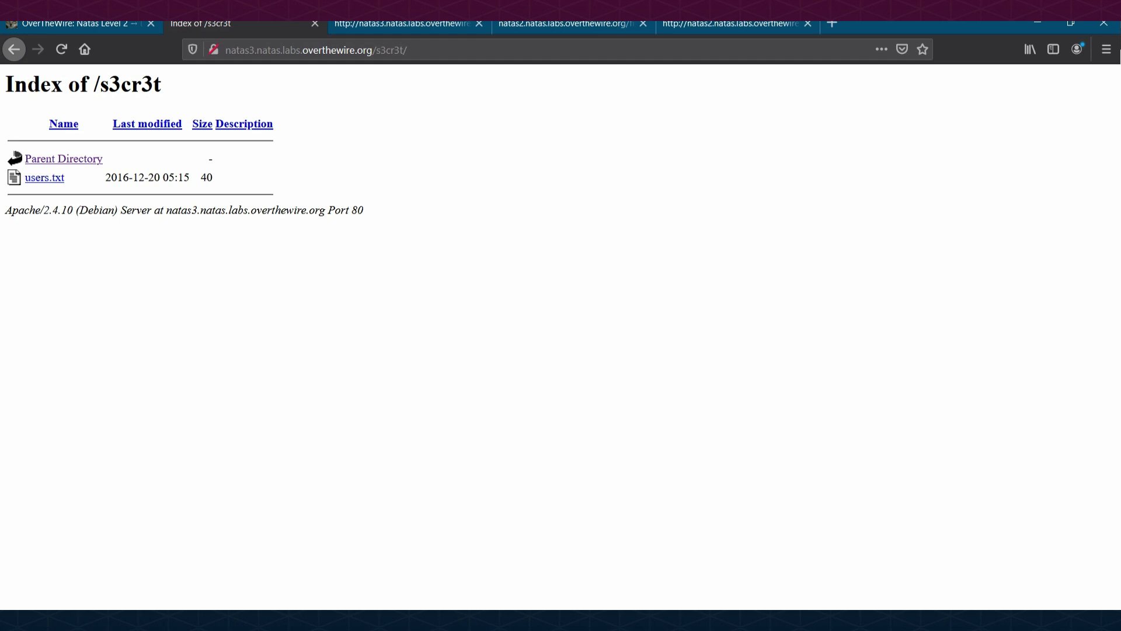
Open users.txt, copy its natas4 user name and password onto a new line of the Sublime Text notes and return to Firefox
{"action": "left_click", "coordinate": [44, 177]}
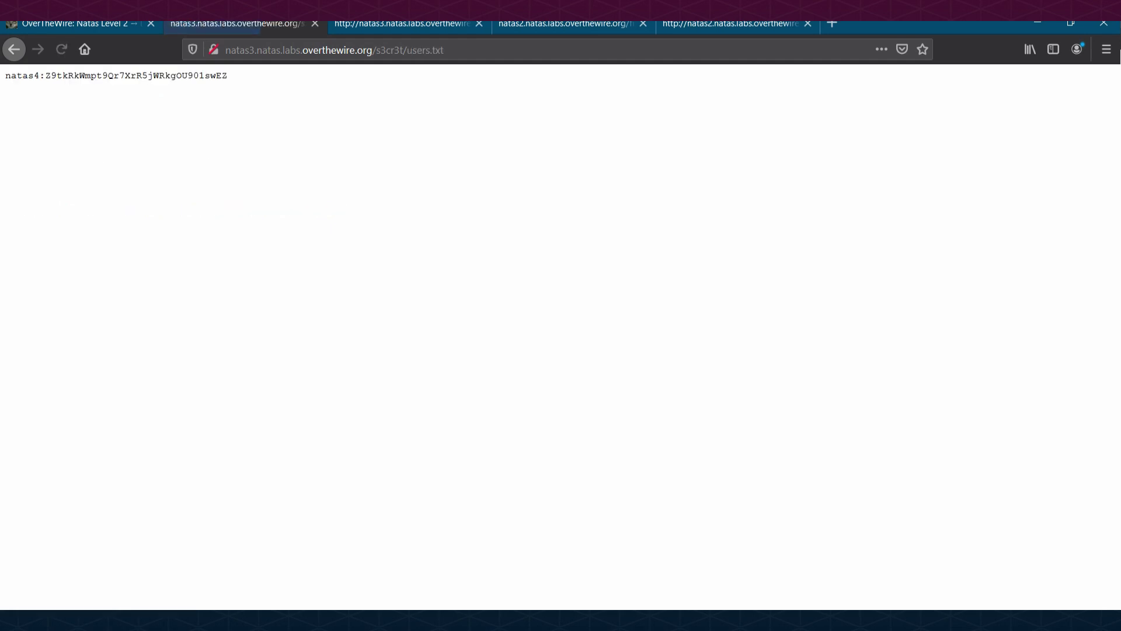
{"action": "left_click_drag", "start_coordinate": [228, 75], "coordinate": [6, 75]}
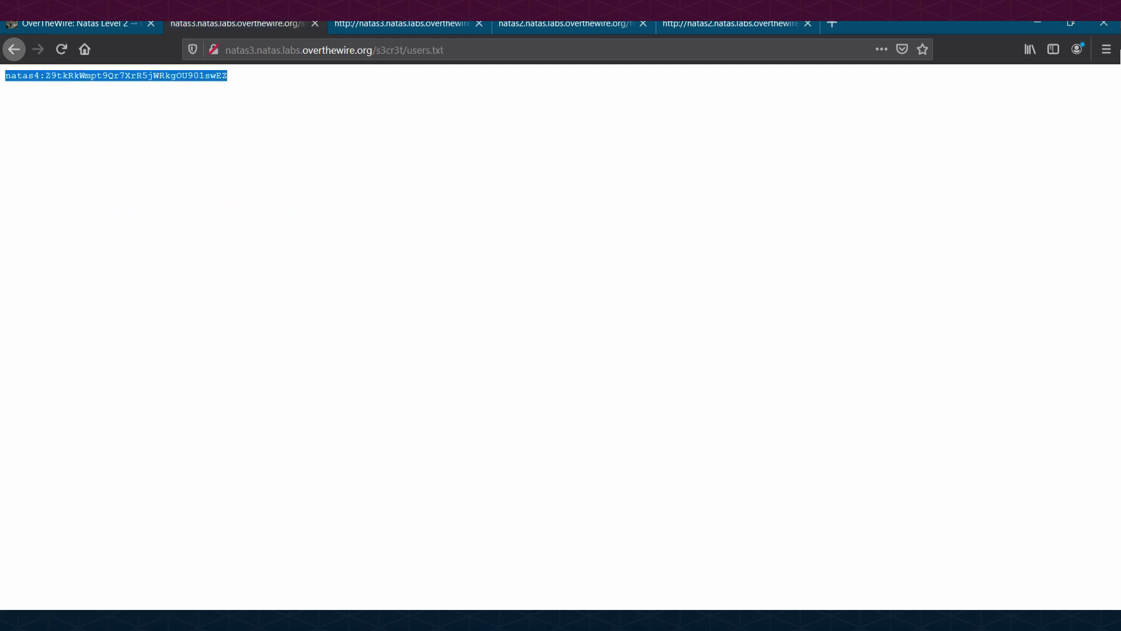
{"action": "key", "text": "alt+Tab"}
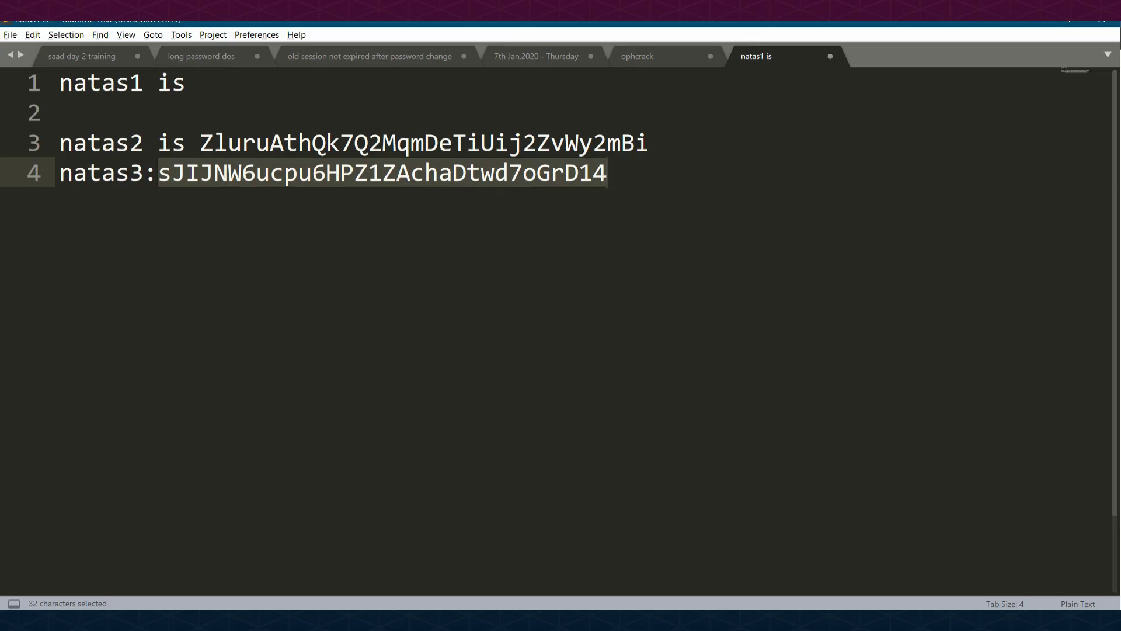
{"action": "key", "text": "Right"}
{"action": "key", "text": "Return"}
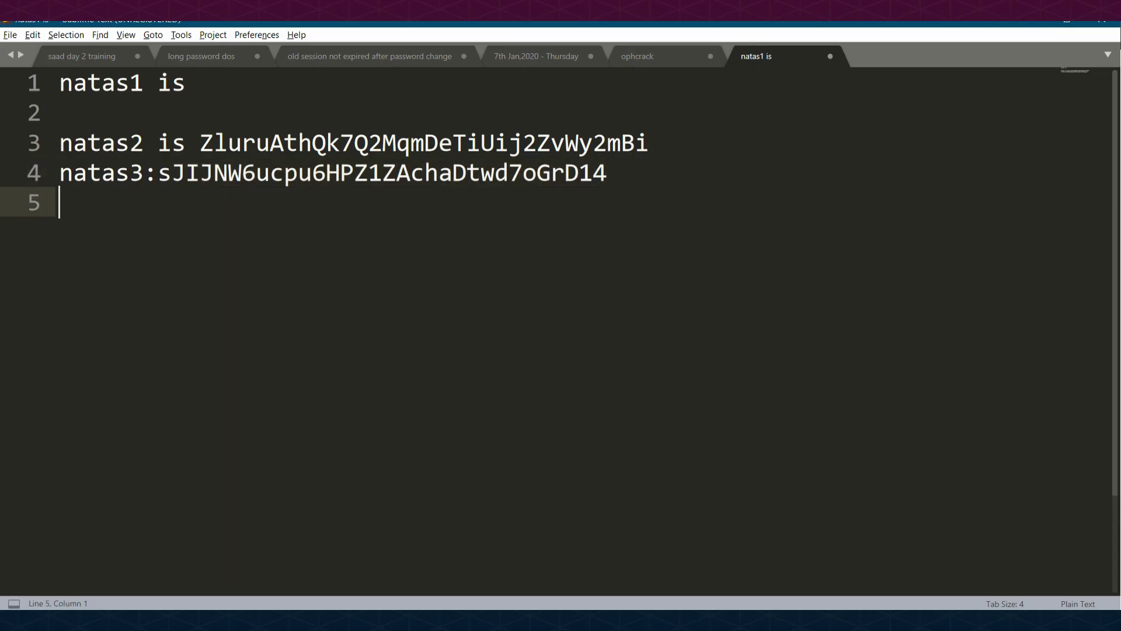
{"action": "key", "text": "ctrl+v"}
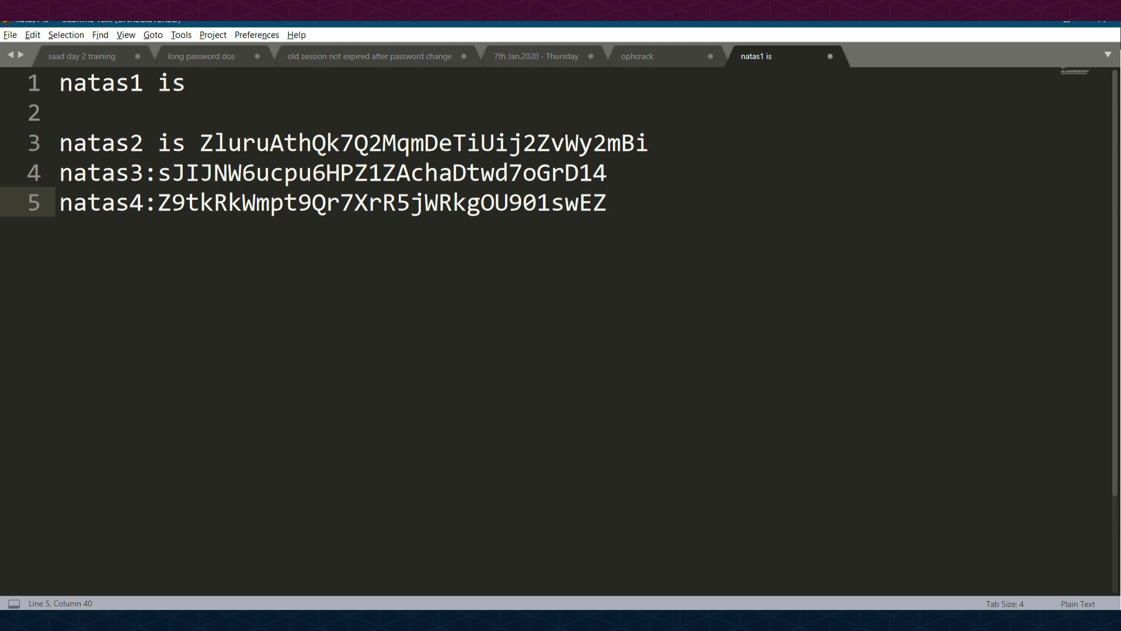
{"action": "key", "text": "alt+Tab"}
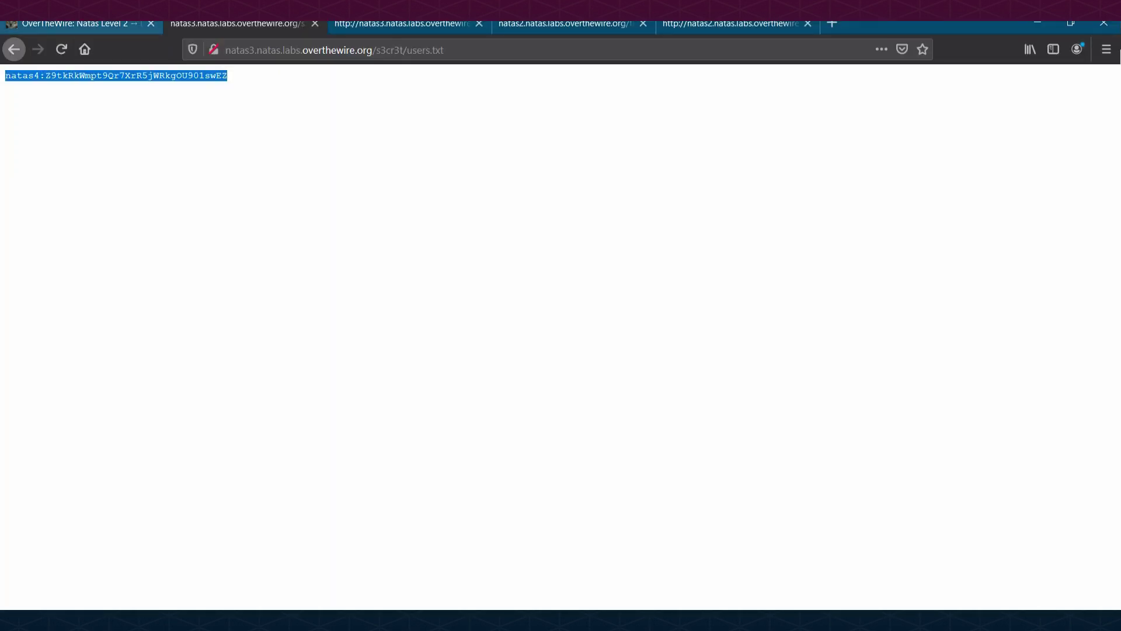
Show the Level 3 → Level 4 page on the OverTheWire site and open its natas4 URL in a new tab
{"action": "left_click", "coordinate": [70, 24]}
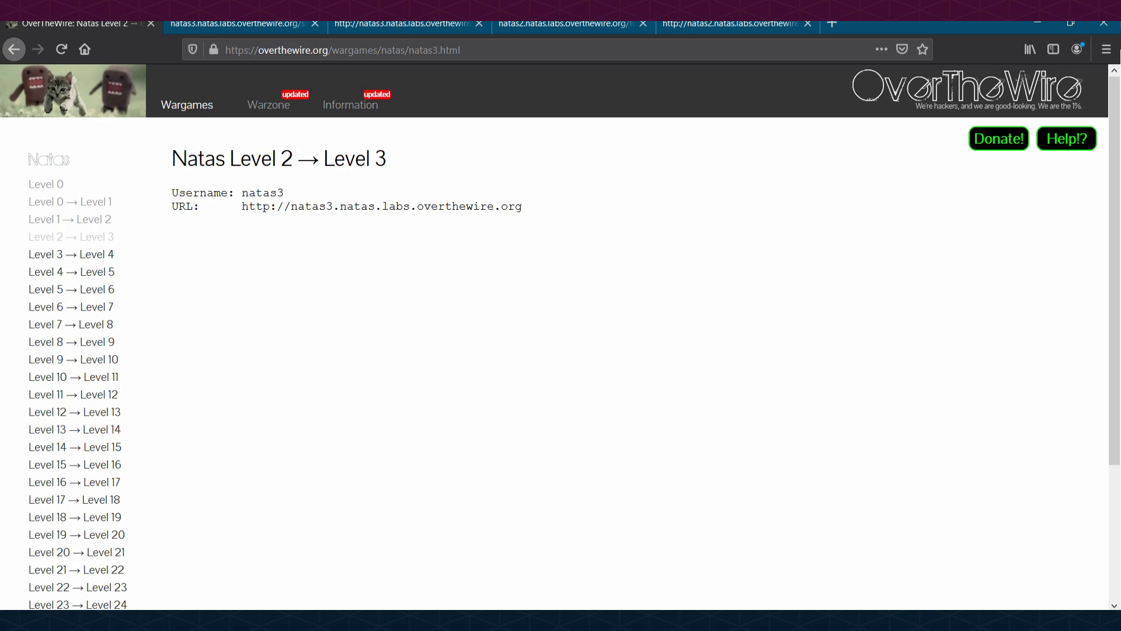
{"action": "left_click", "coordinate": [70, 254]}
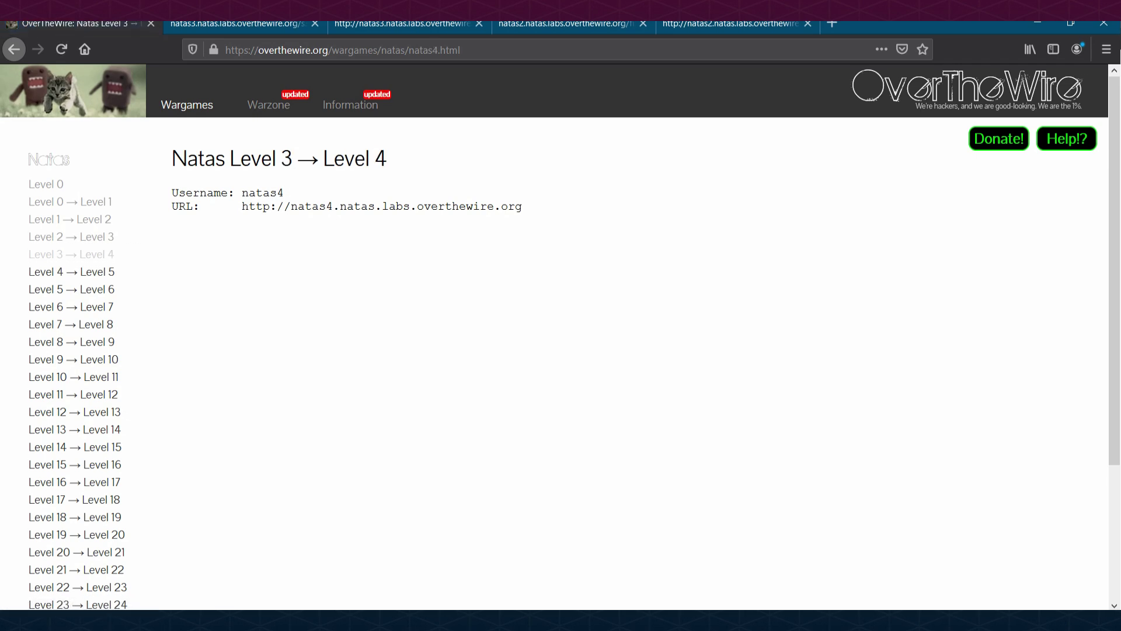
{"action": "left_click_drag", "start_coordinate": [242, 206], "coordinate": [523, 206]}
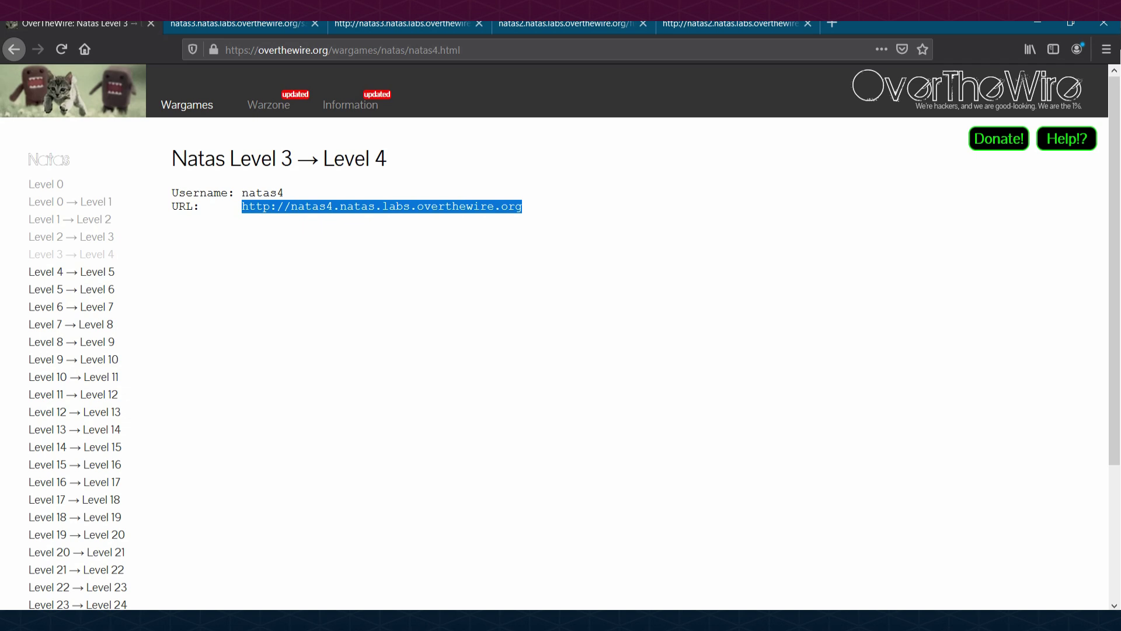
{"action": "right_click", "coordinate": [514, 205]}
{"action": "left_click", "coordinate": [555, 220]}
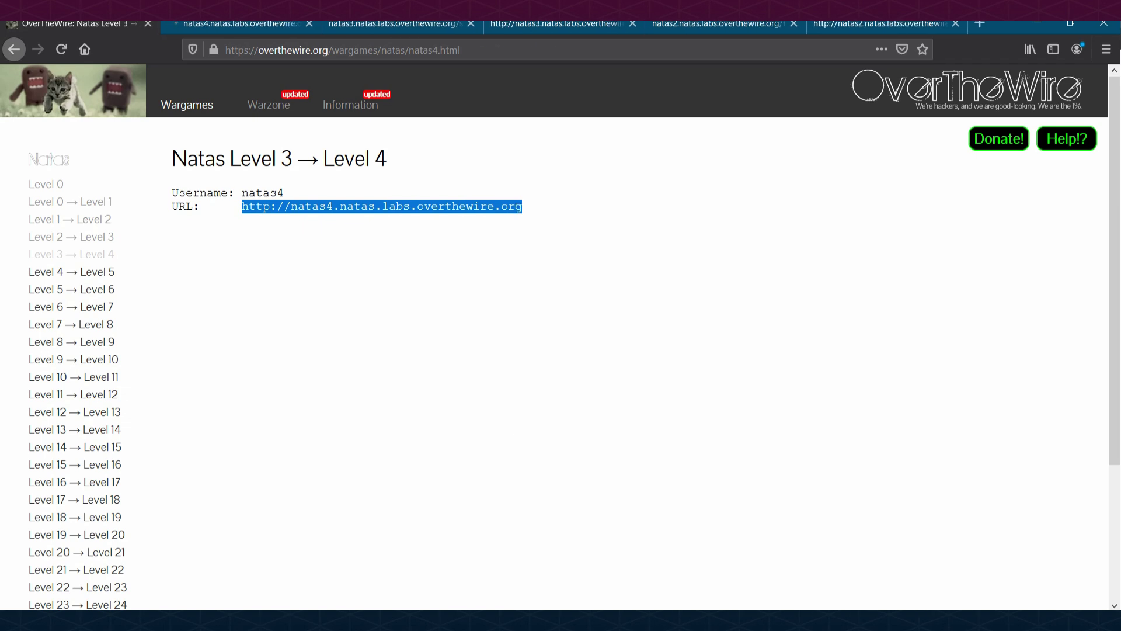
Try to log in with user name natas4 and the whole copied credential line as the password
{"action": "type", "text": "natas4"}
{"action": "key", "text": "Tab"}
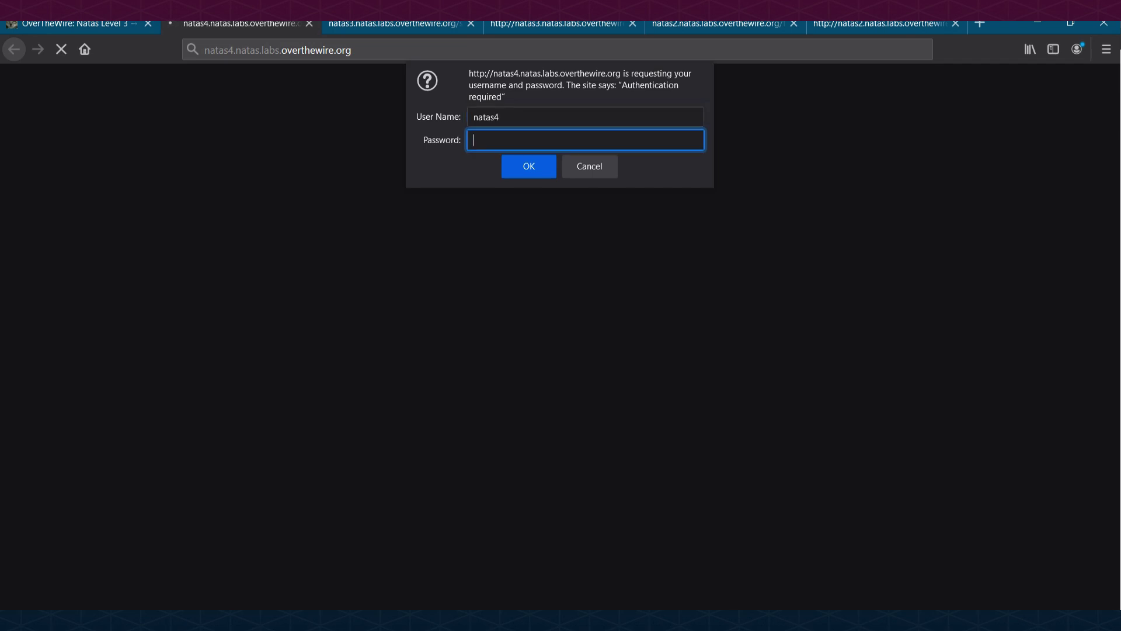
{"action": "key", "text": "ctrl+v"}
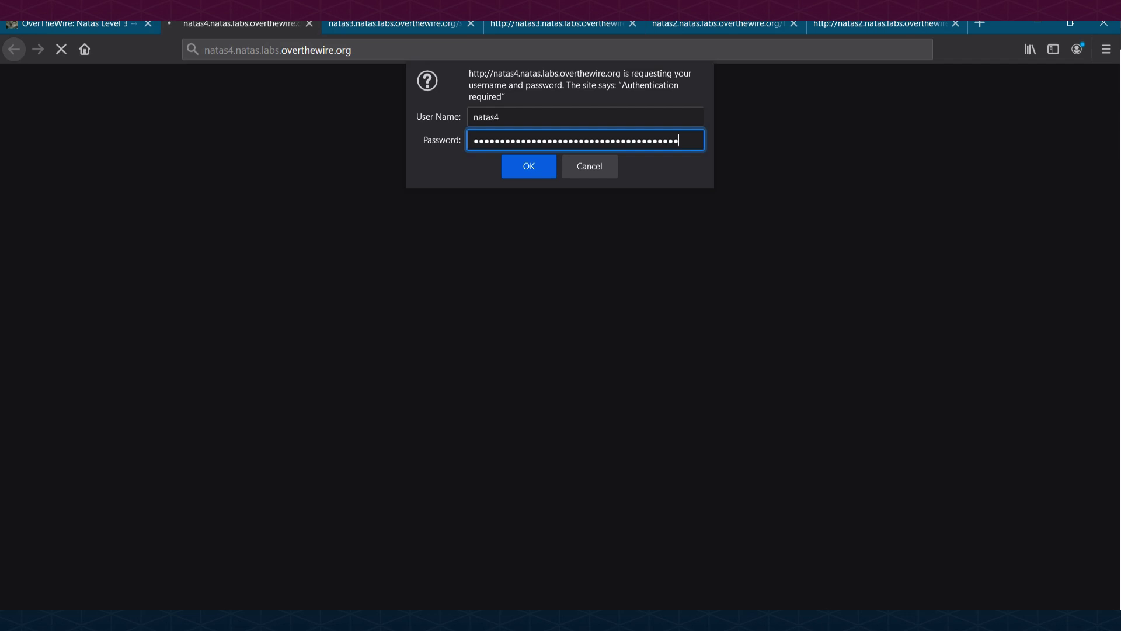
{"action": "key", "text": "Return"}
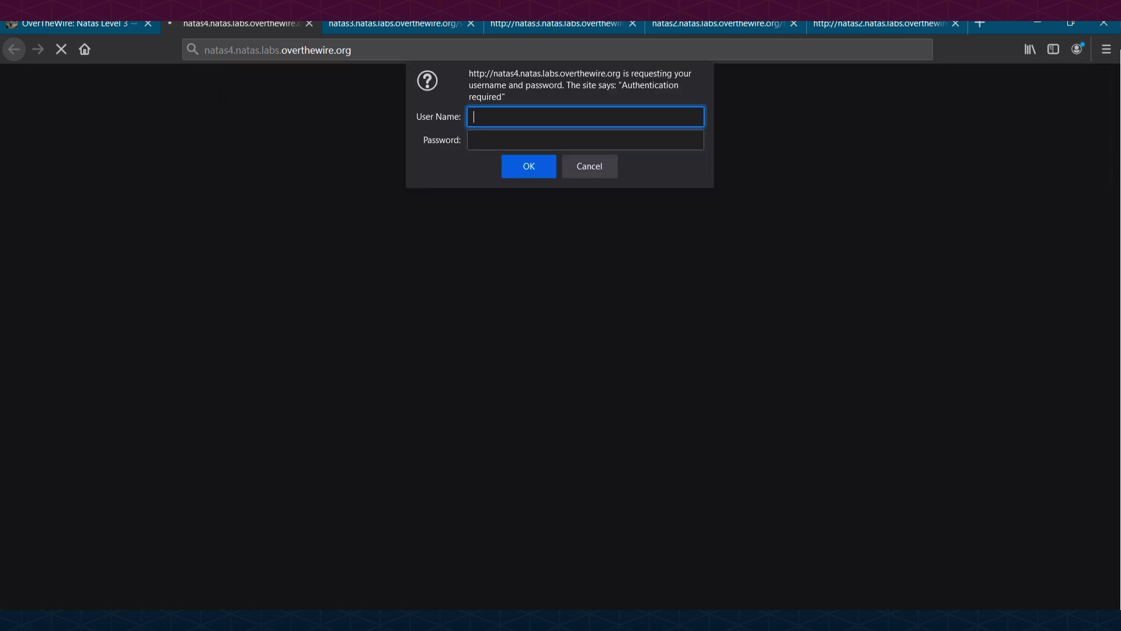
Log in with user name natas4 and only the password copied from the Sublime Text notes, without saving the login
{"action": "type", "text": "natas4"}
{"action": "key", "text": "Tab"}
{"action": "key", "text": "alt+Tab"}
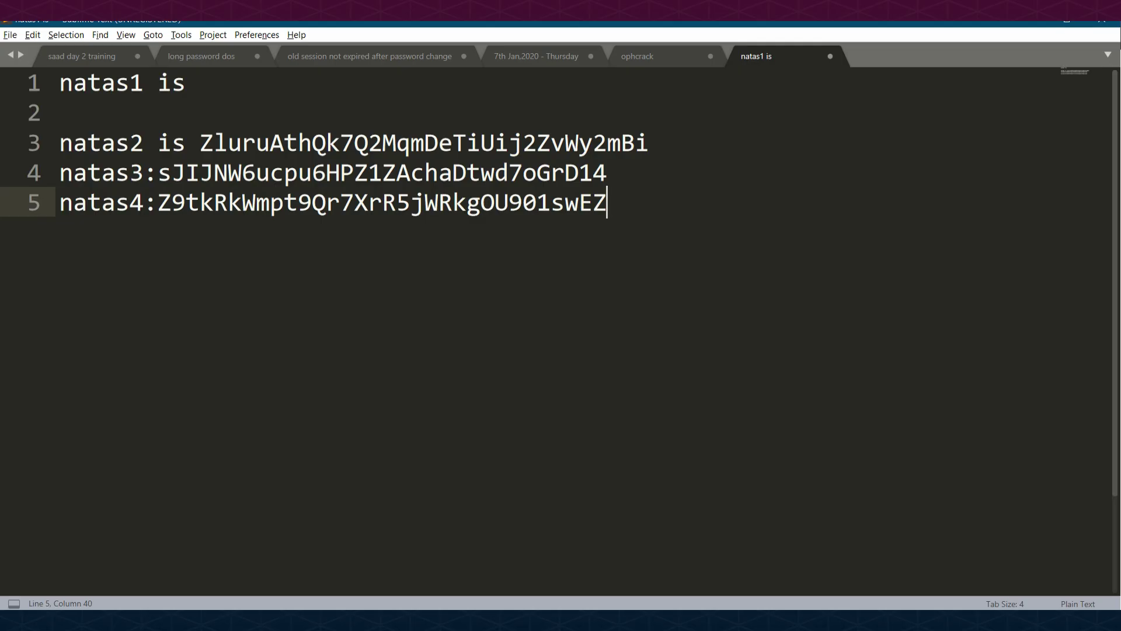
{"action": "double_click", "coordinate": [165, 201]}
{"action": "key", "text": "ctrl+c"}
{"action": "key", "text": "alt+Tab"}
{"action": "key", "text": "ctrl+v"}
{"action": "key", "text": "Return"}
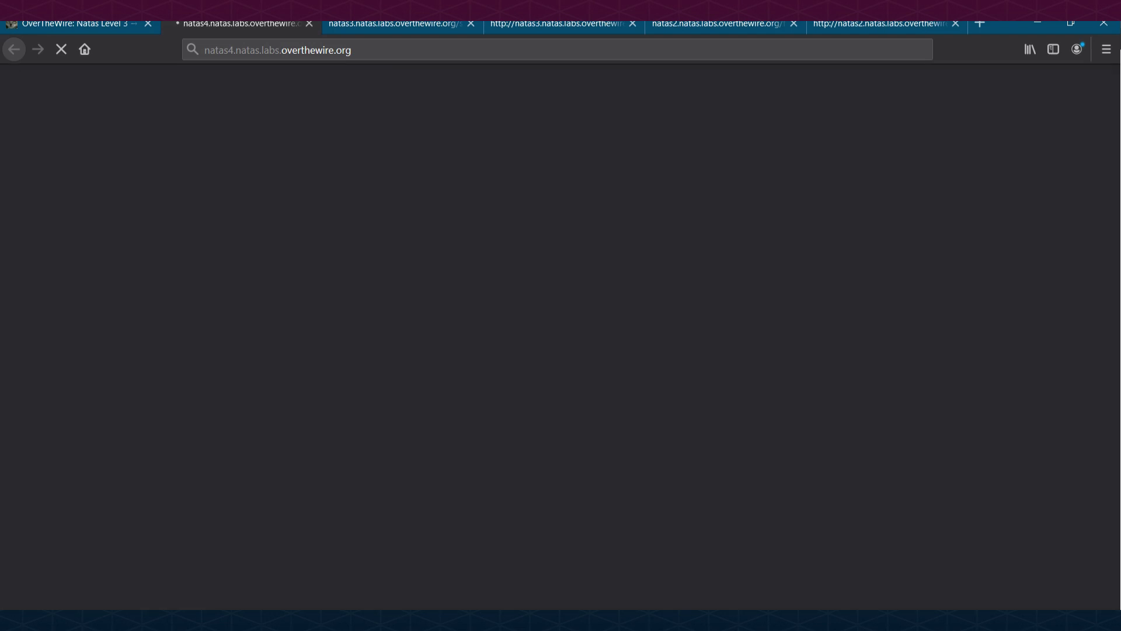
{"action": "left_click", "coordinate": [399, 174]}
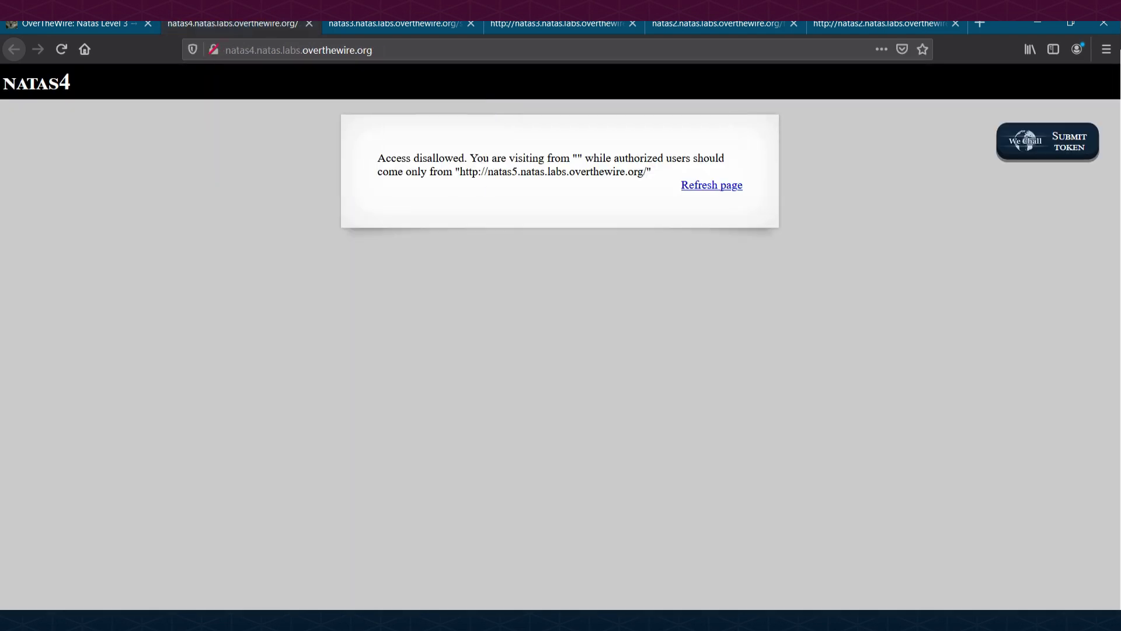
Refresh the natas4 page, turn on request interception in Burp Suite and return to Firefox
{"action": "left_click", "coordinate": [711, 185]}
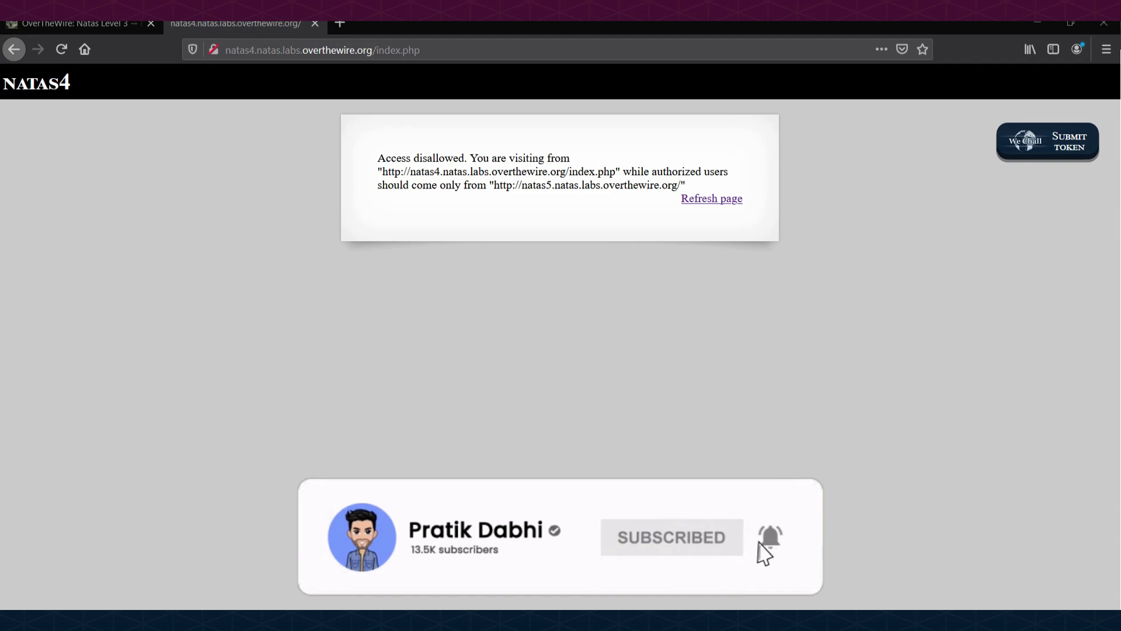
{"action": "key", "text": "alt+Tab"}
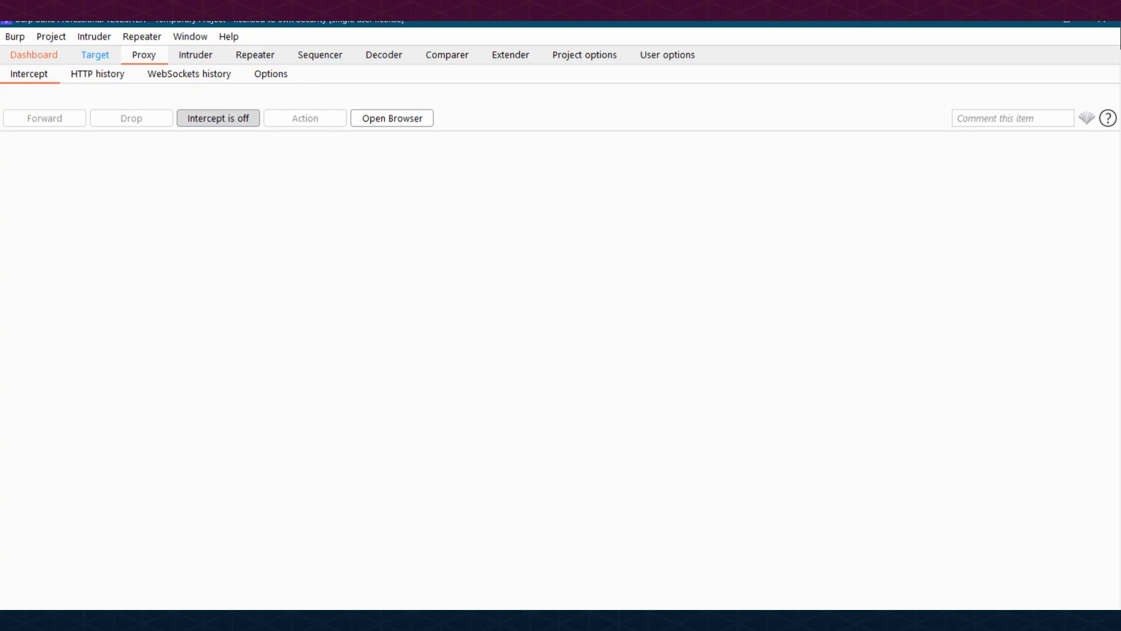
{"action": "left_click", "coordinate": [218, 115]}
{"action": "key", "text": "alt+Tab"}
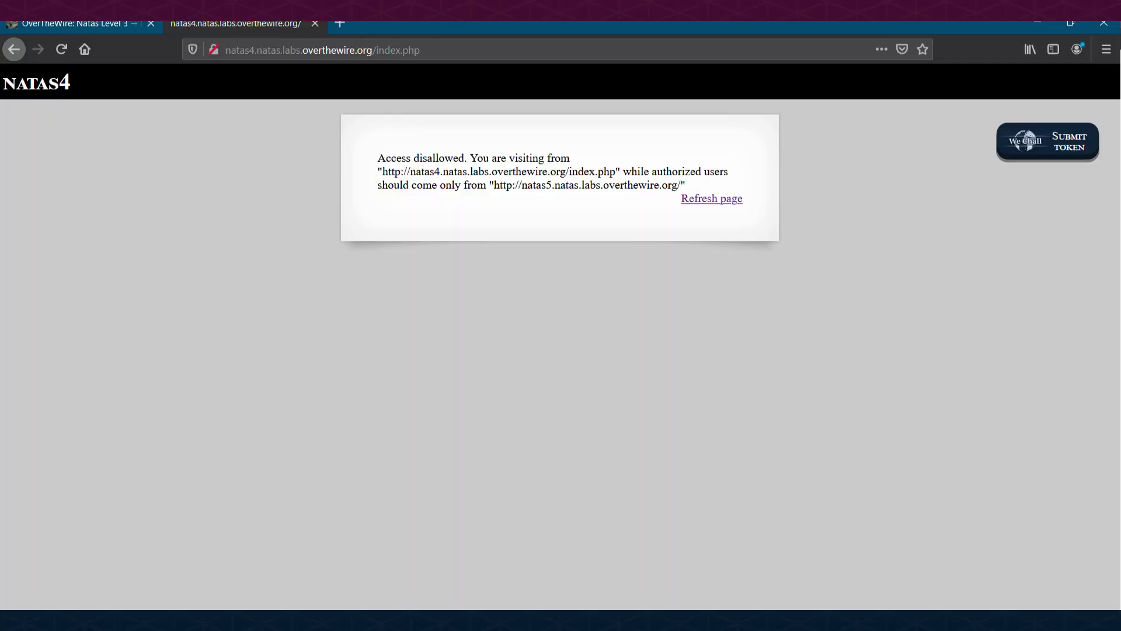
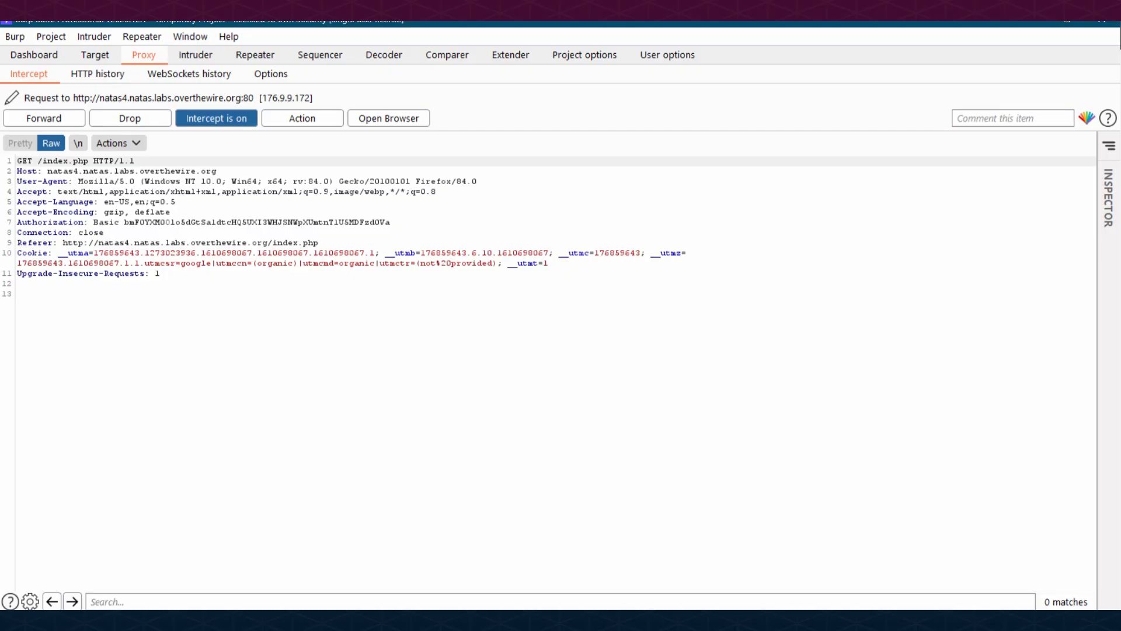
Inspect the intercepted natas4 request's headers in Burp Suite and check the required natas5 referring address on the page in Firefox
{"action": "right_click", "coordinate": [308, 175]}
{"action": "left_click", "coordinate": [104, 233]}
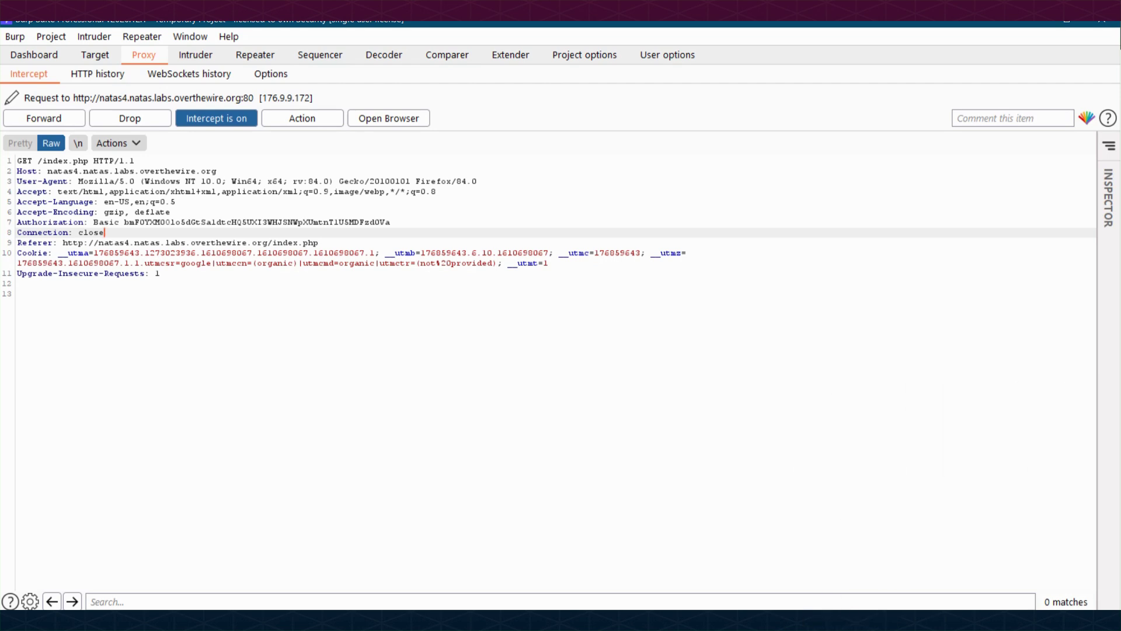
{"action": "key", "text": "alt+Tab"}
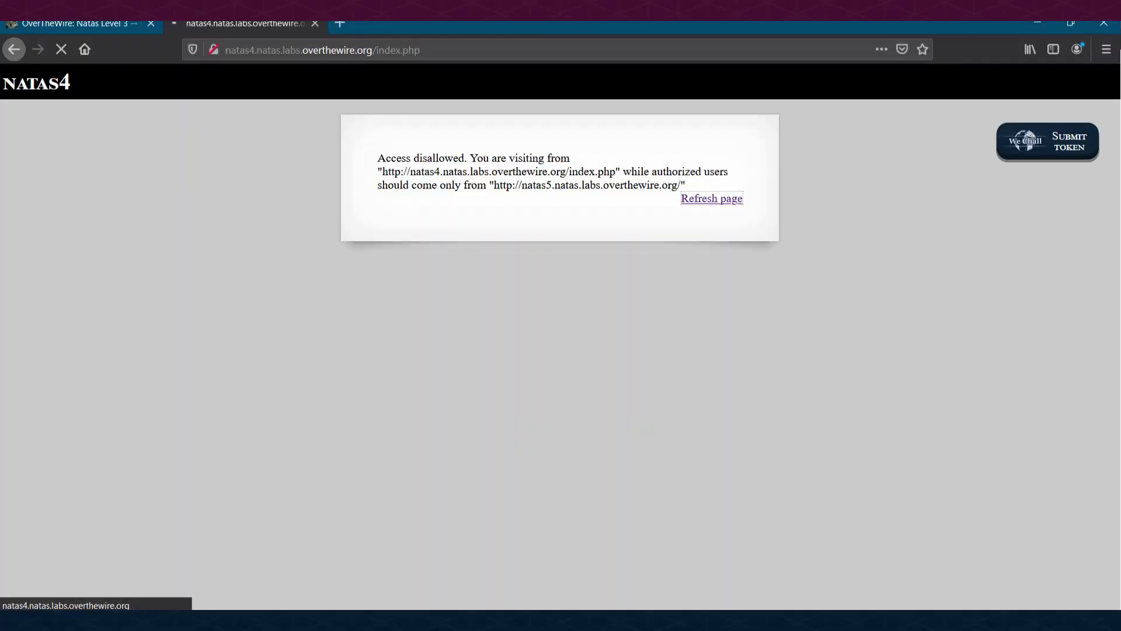
{"action": "left_click_drag", "start_coordinate": [499, 185], "coordinate": [523, 185]}
{"action": "left_click", "coordinate": [523, 185]}
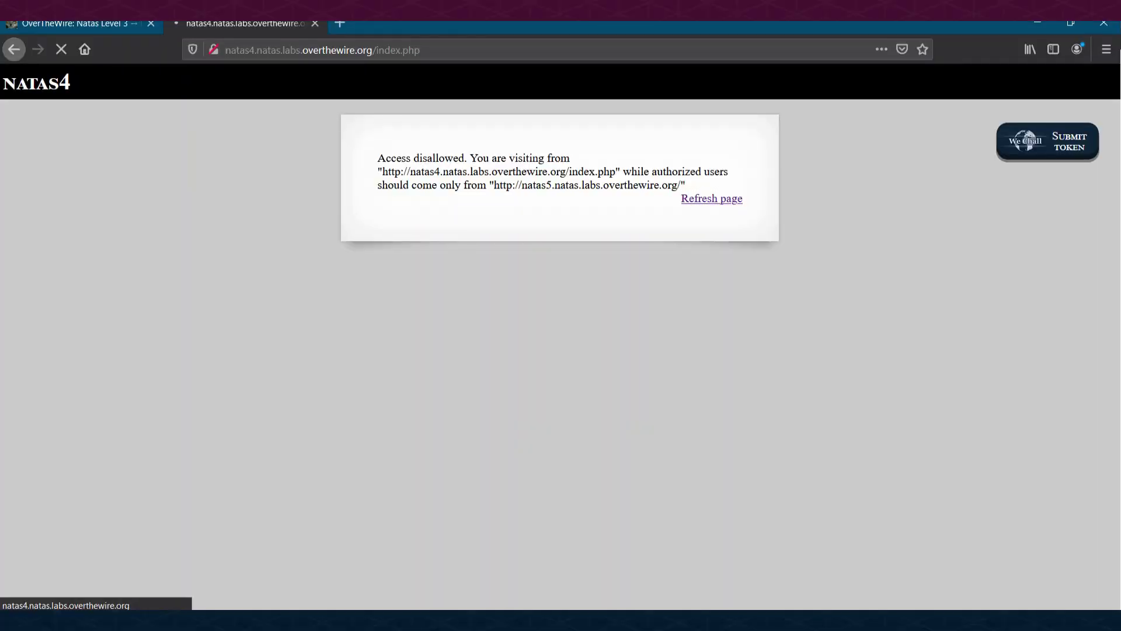
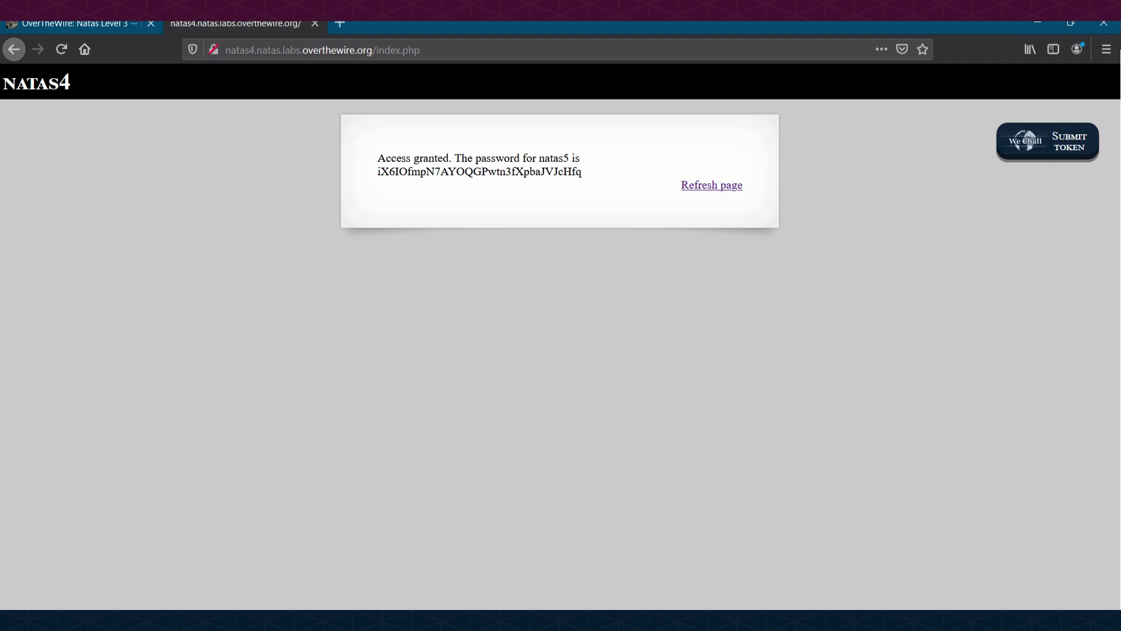
Copy the natas5 user name and password from the page onto a new line of the Sublime Text notes and return to Firefox
{"action": "key", "text": "alt+Tab"}
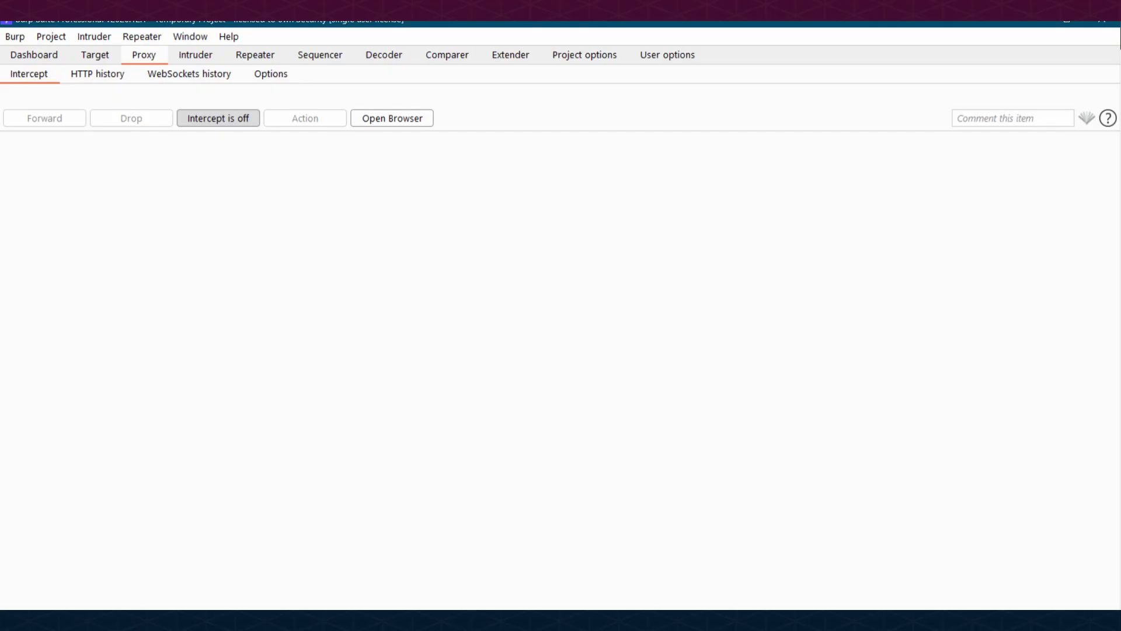
{"action": "key", "text": "alt+Tab"}
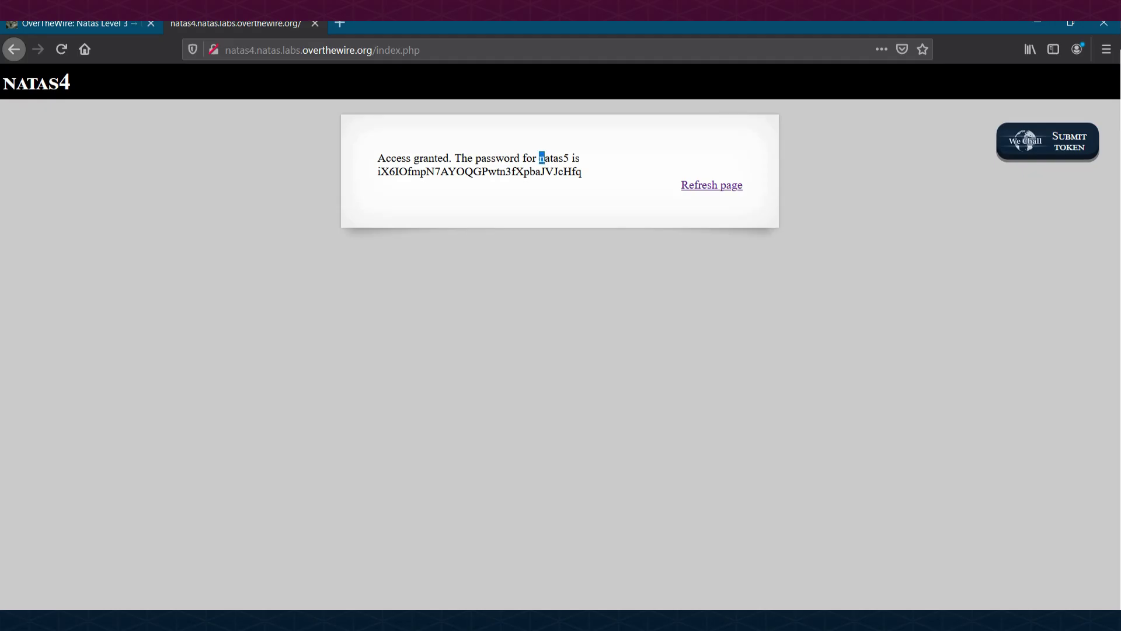
{"action": "left_click_drag", "start_coordinate": [539, 158], "coordinate": [583, 172]}
{"action": "key", "text": "ctrl+c"}
{"action": "key", "text": "alt+Tab"}
{"action": "key", "text": "Tab"}
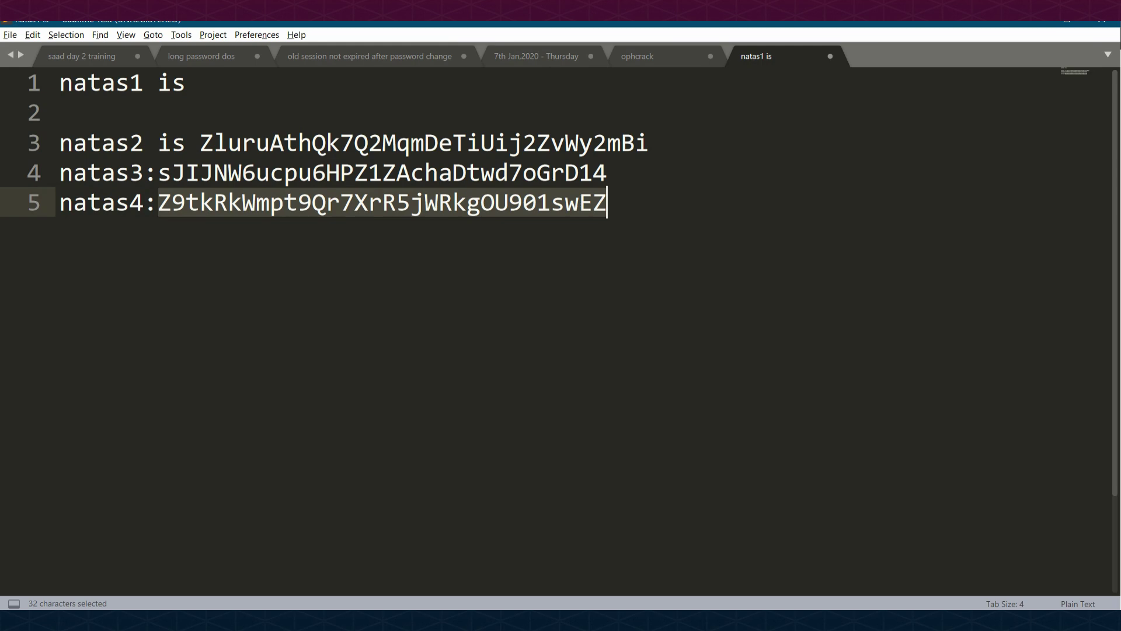
{"action": "key", "text": "Return"}
{"action": "key", "text": "ctrl+v"}
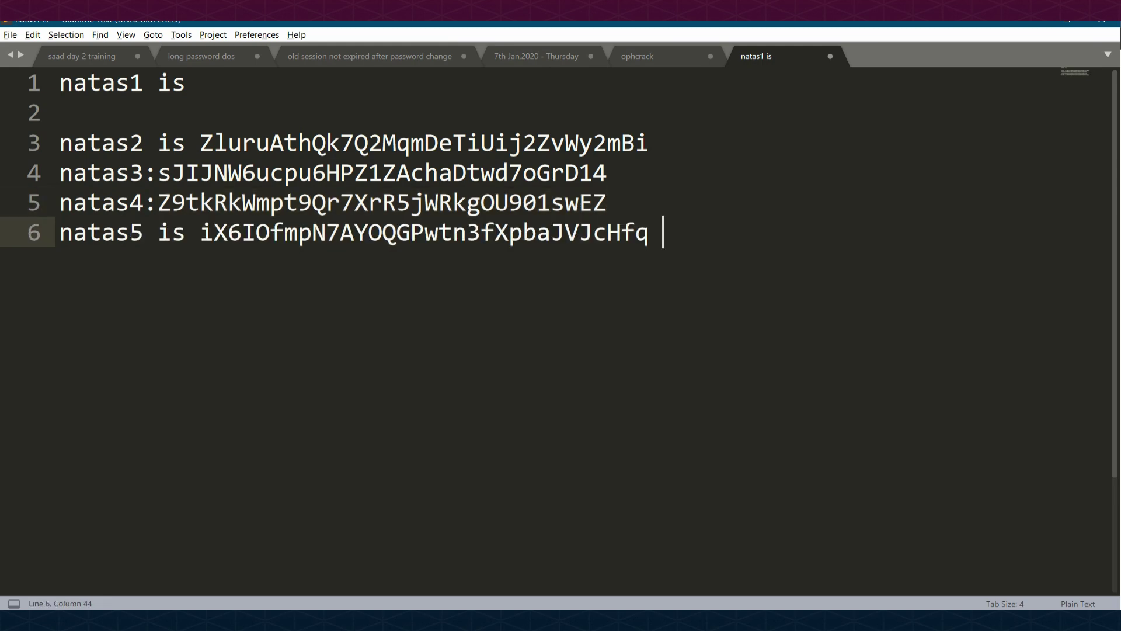
{"action": "key", "text": "alt+Tab"}
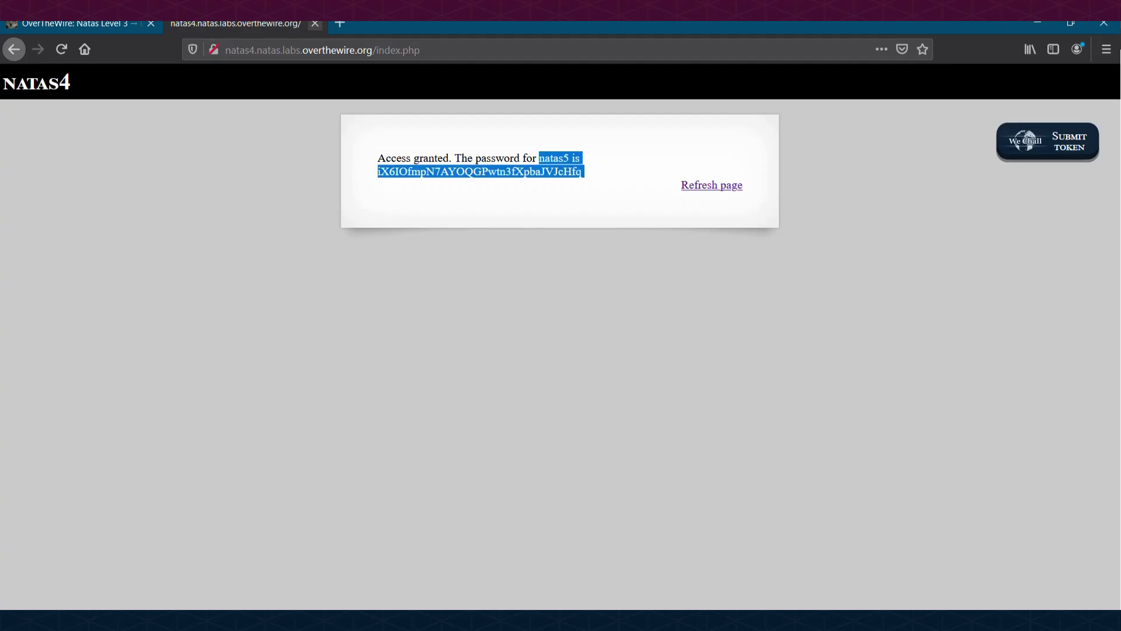
Close the natas4 page, show the Level 4 → Level 5 page and open its natas5 URL in a new tab
{"action": "left_click", "coordinate": [315, 24]}
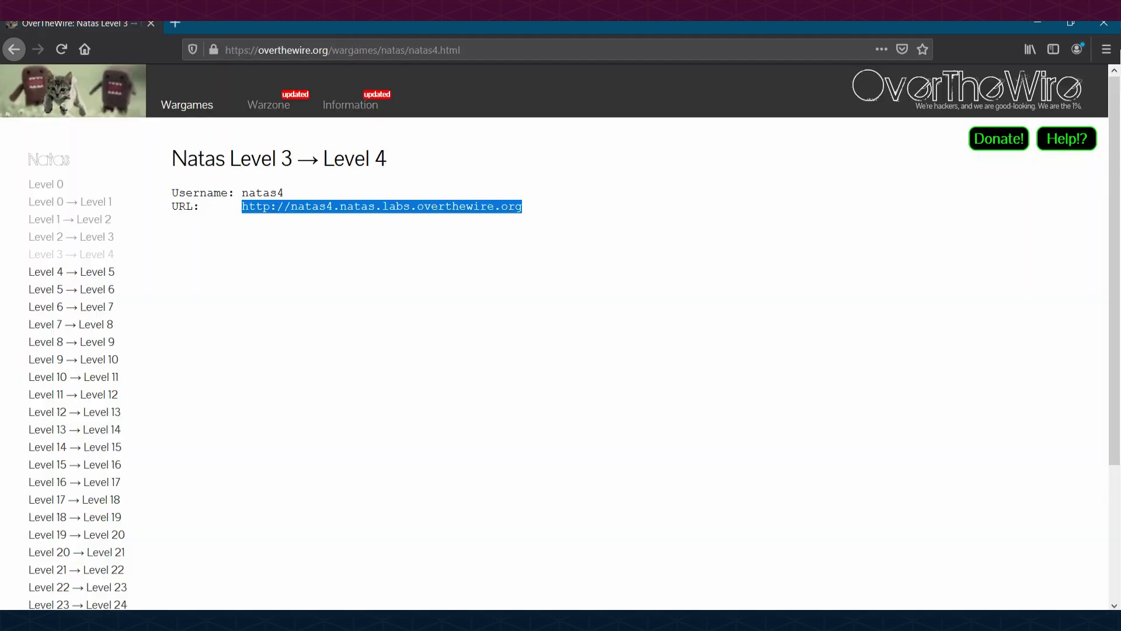
{"action": "left_click", "coordinate": [71, 272]}
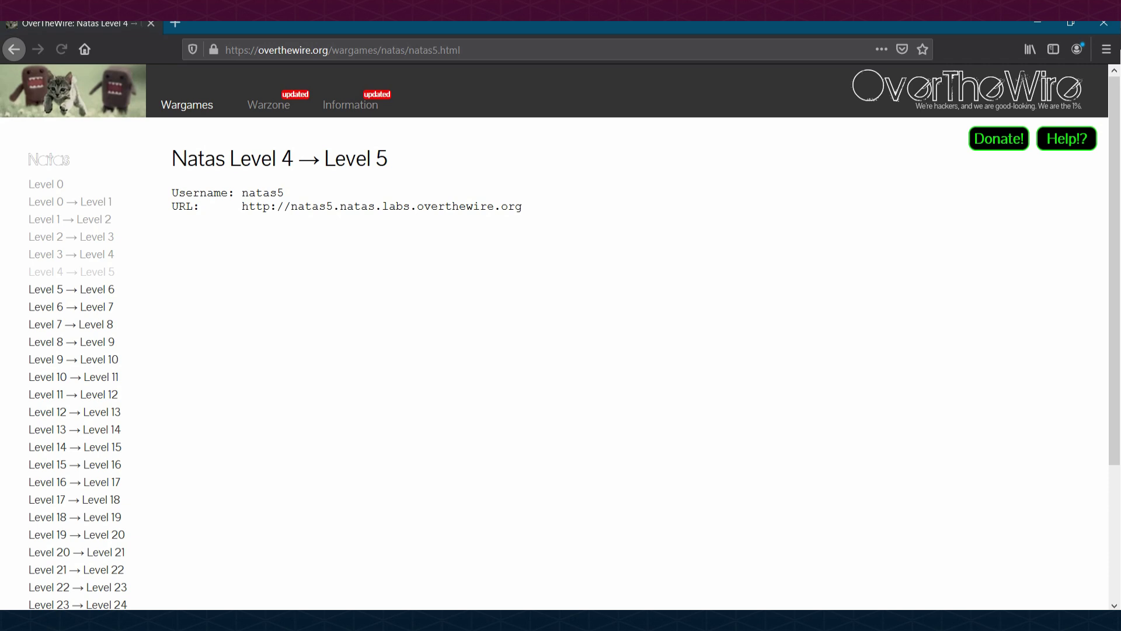
{"action": "left_click_drag", "start_coordinate": [242, 206], "coordinate": [522, 206]}
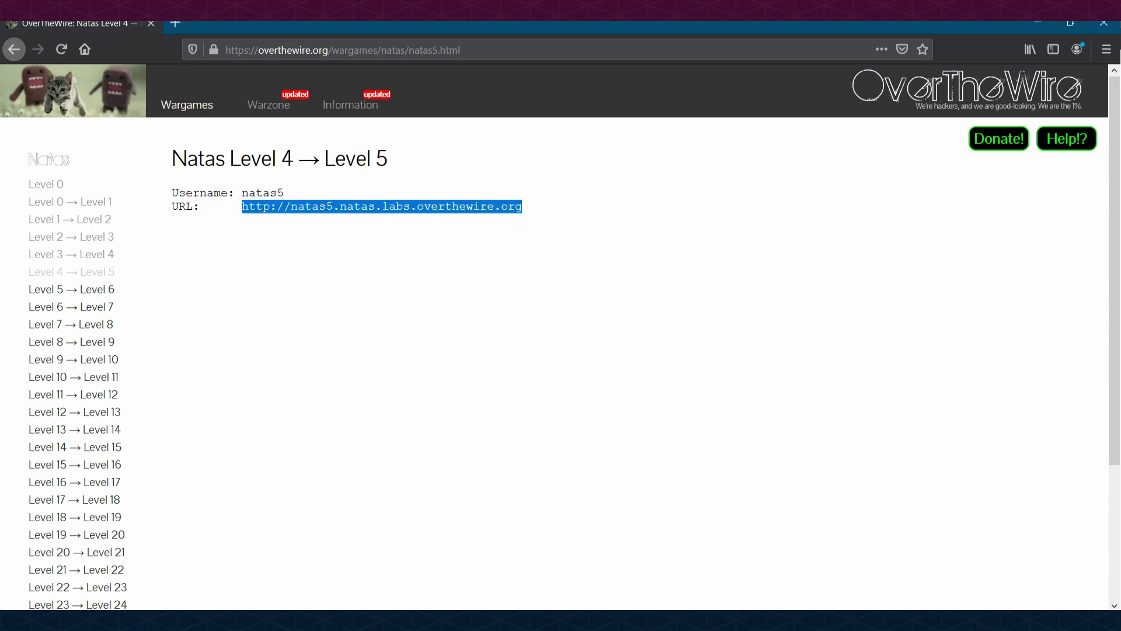
{"action": "right_click", "coordinate": [504, 207]}
{"action": "left_click", "coordinate": [537, 230]}
Log in with user name natas5 and the password copied from the Sublime Text notes, without saving the login
{"action": "type", "text": "natas5"}
{"action": "key", "text": "Tab"}
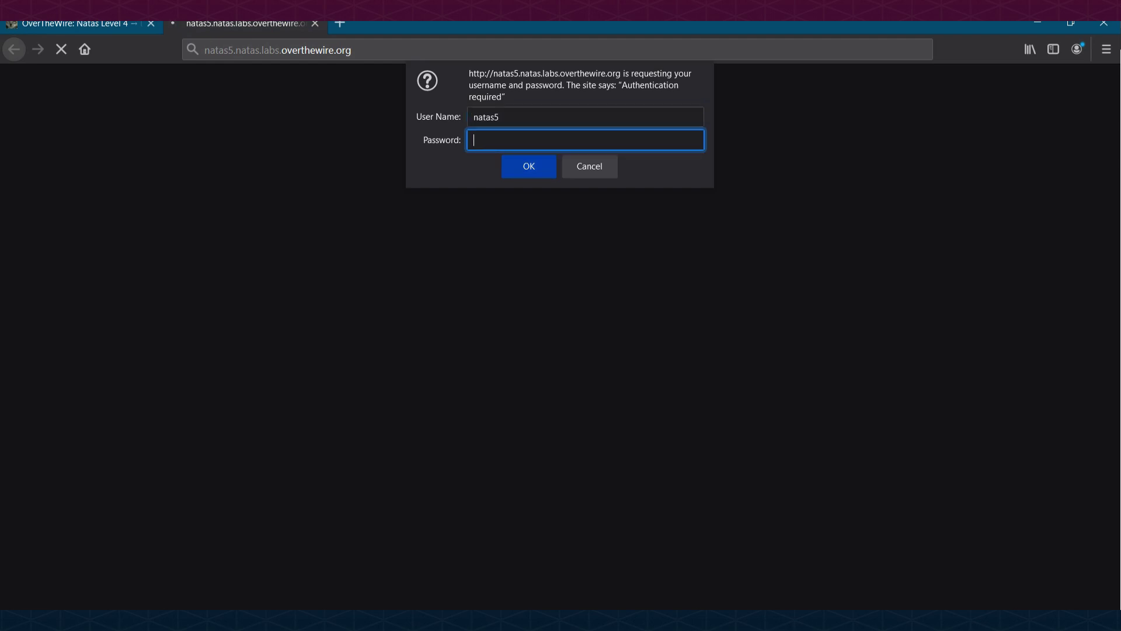
{"action": "key", "text": "alt+Tab"}
{"action": "left_click_drag", "start_coordinate": [466, 231], "coordinate": [440, 232]}
{"action": "left_click_drag", "start_coordinate": [200, 232], "coordinate": [650, 232]}
{"action": "key", "text": "ctrl+c"}
{"action": "key", "text": "alt+Tab"}
{"action": "key", "text": "ctrl+v"}
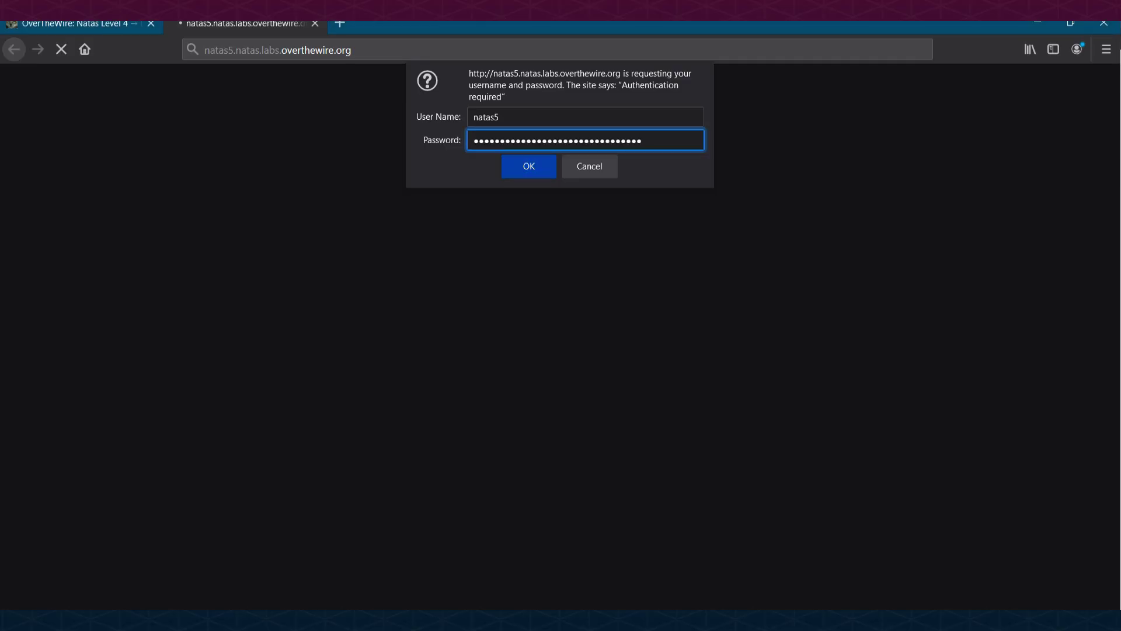
{"action": "key", "text": "Return"}
{"action": "key", "text": "Escape"}
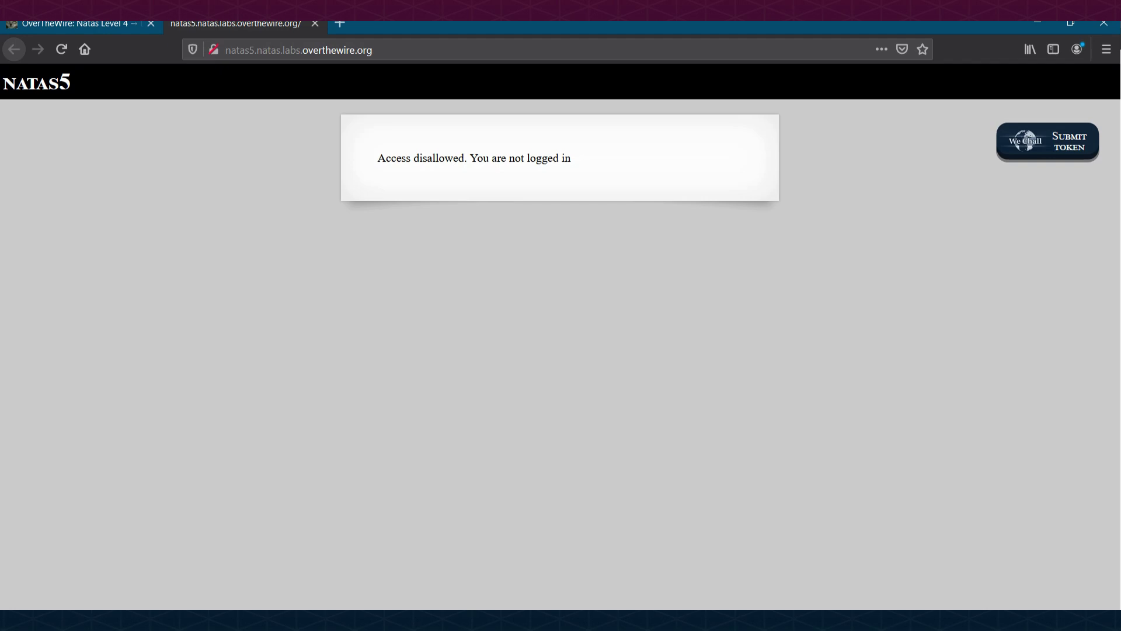
Turn on request interception in Burp Suite and return to the natas5 page in Firefox
{"action": "key", "text": "alt+Tab"}
{"action": "key", "text": "alt+Tab"}
{"action": "key", "text": "Tab"}
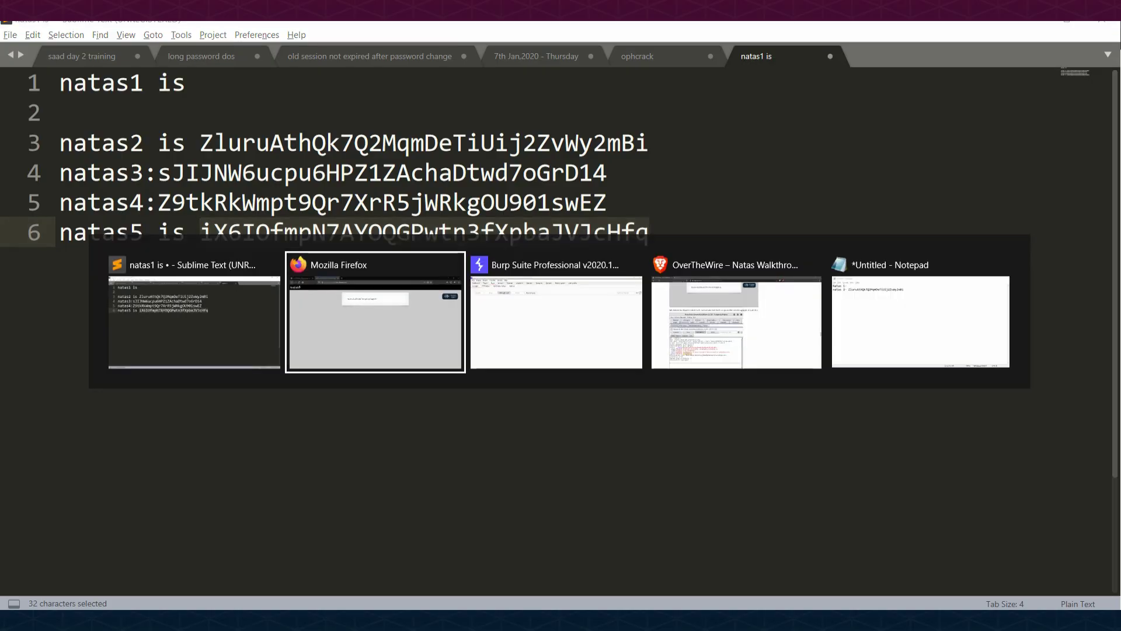
{"action": "key", "text": "ctrl+t"}
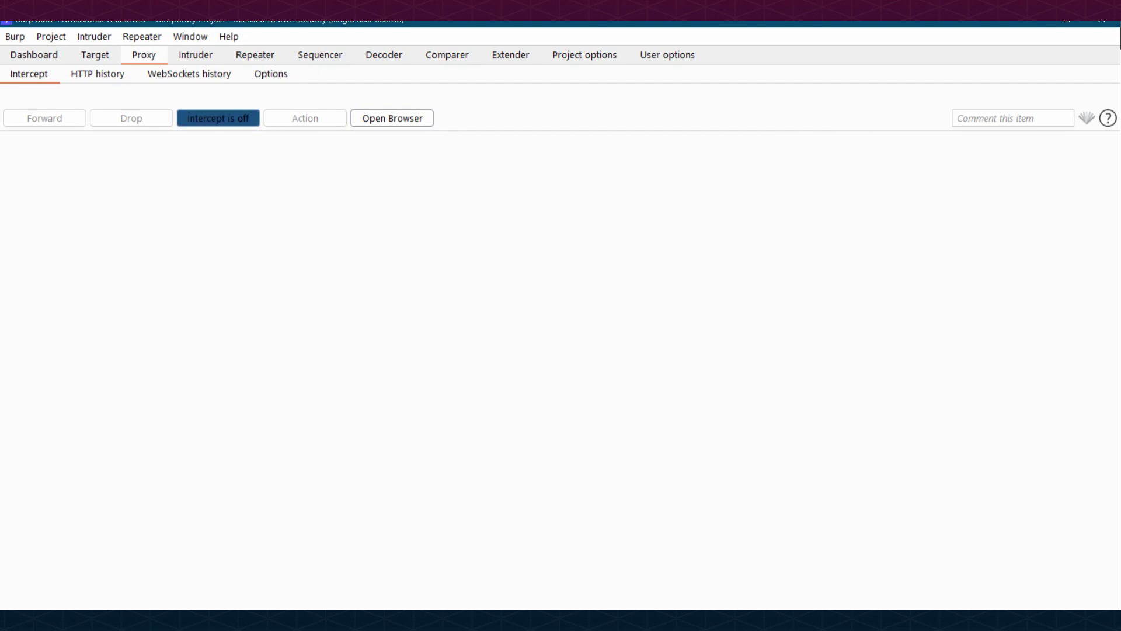
{"action": "key", "text": "alt+Tab"}
{"action": "key", "text": "Tab"}
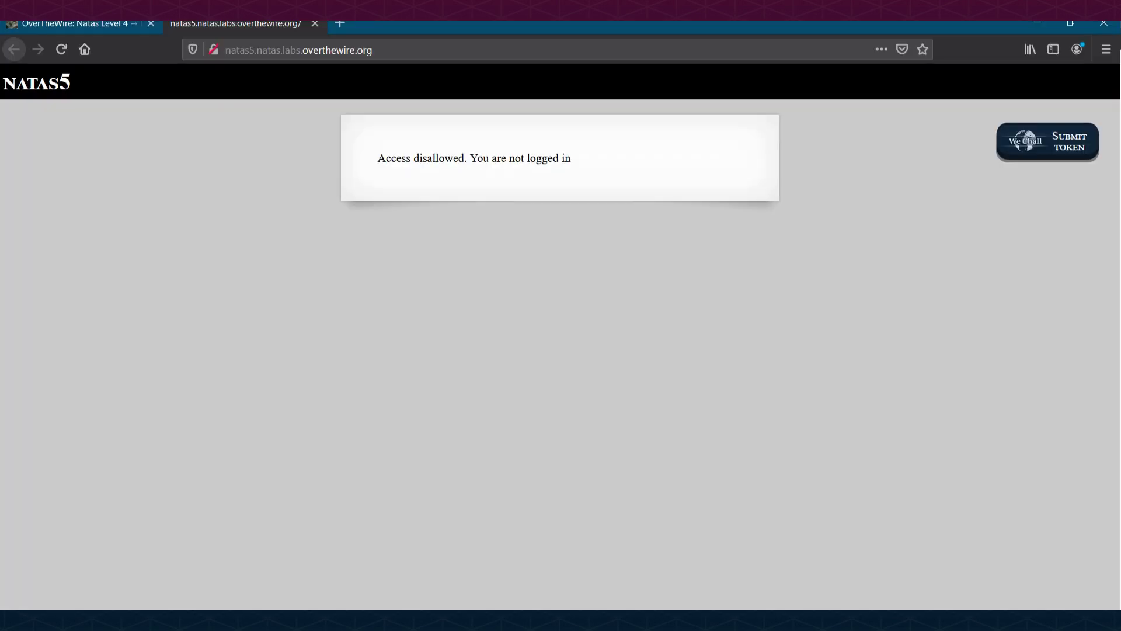
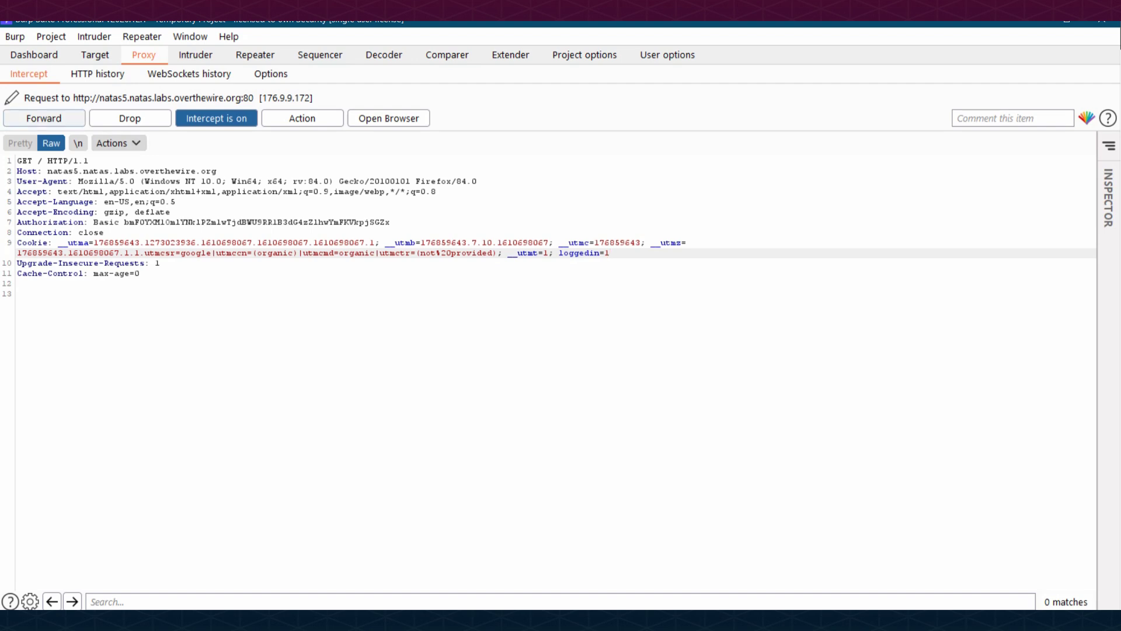
Forward the intercepted natas5 request with the cookie loggedin=1, turn off interception and return to Firefox
{"action": "left_click", "coordinate": [43, 119]}
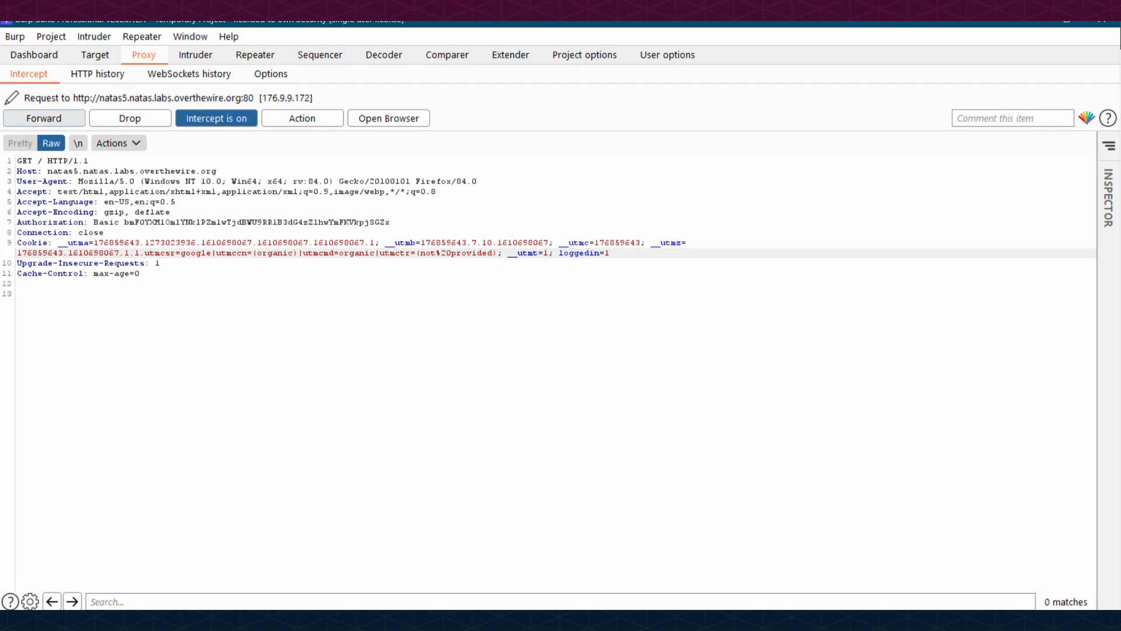
{"action": "left_click", "coordinate": [216, 119]}
{"action": "key", "text": "alt+Tab"}
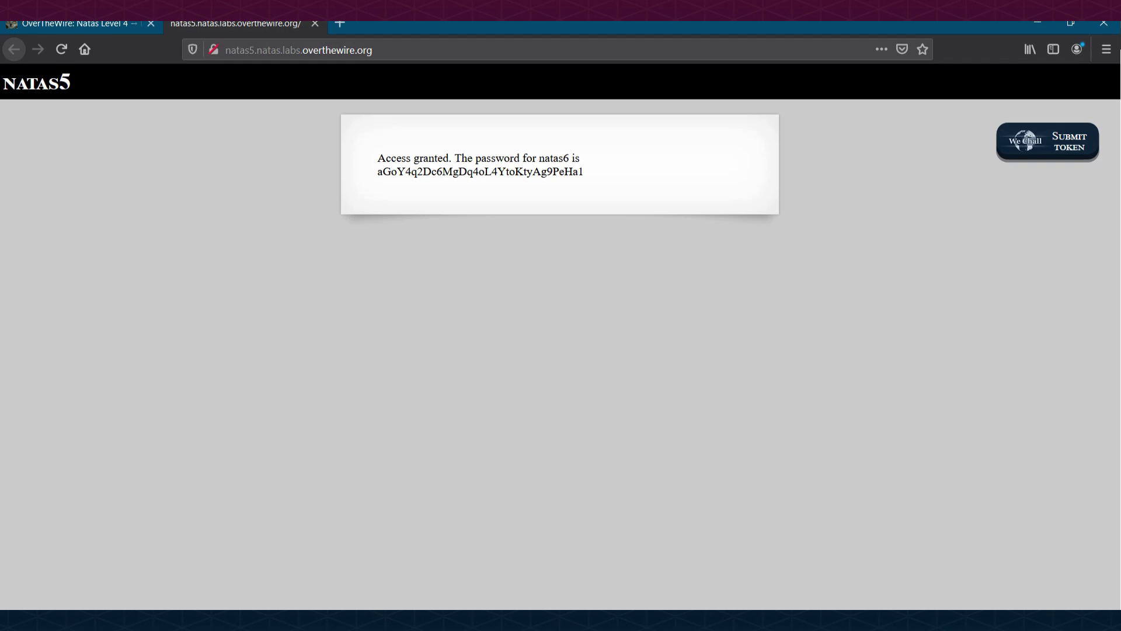
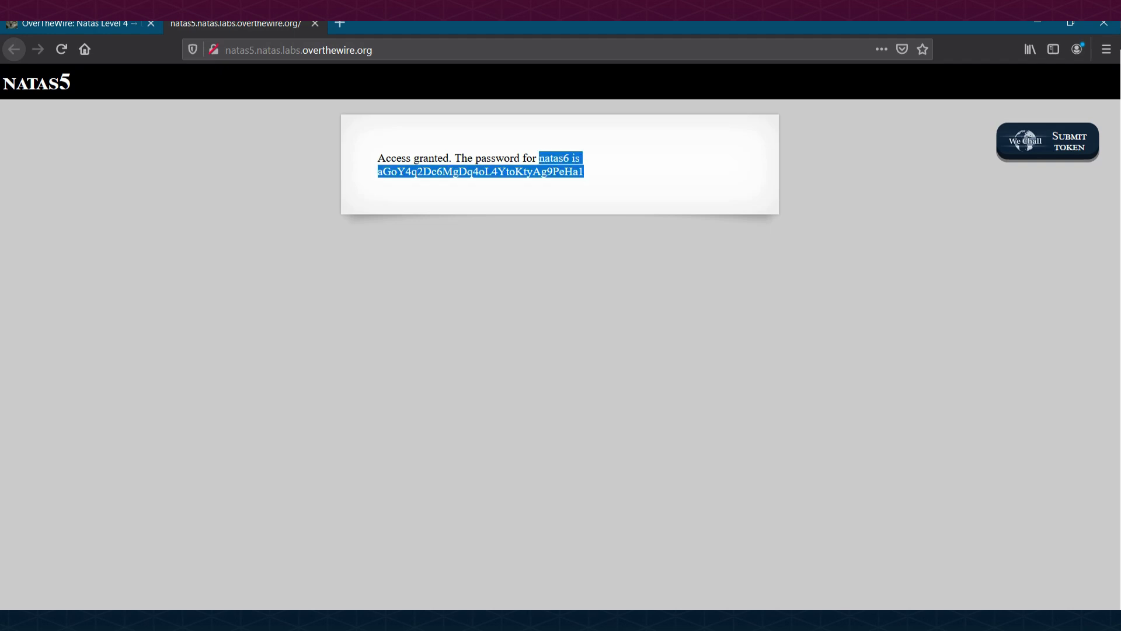
Add the natas6 user name and password from the page on a new line of the Sublime Text notes
{"action": "key", "text": "alt+Tab"}
{"action": "key", "text": "Tab"}
{"action": "key", "text": "End"}
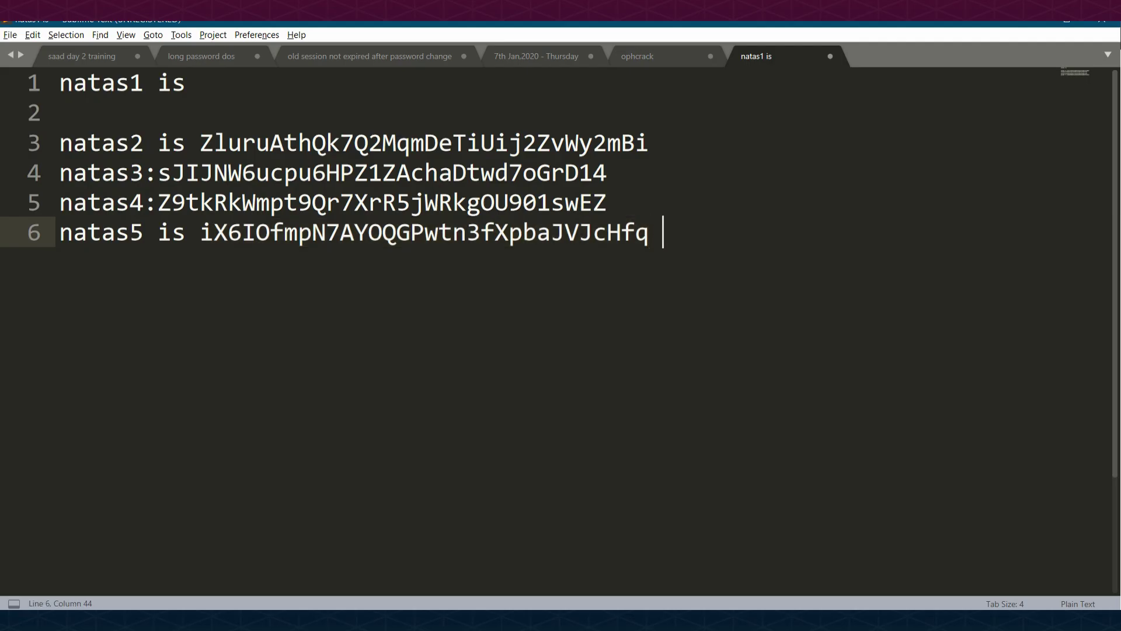
{"action": "key", "text": "Return"}
{"action": "type", "text": "natas6 is aGoY4q2Dc6MgDq4oL4YtoKtyAg9PeHa1"}
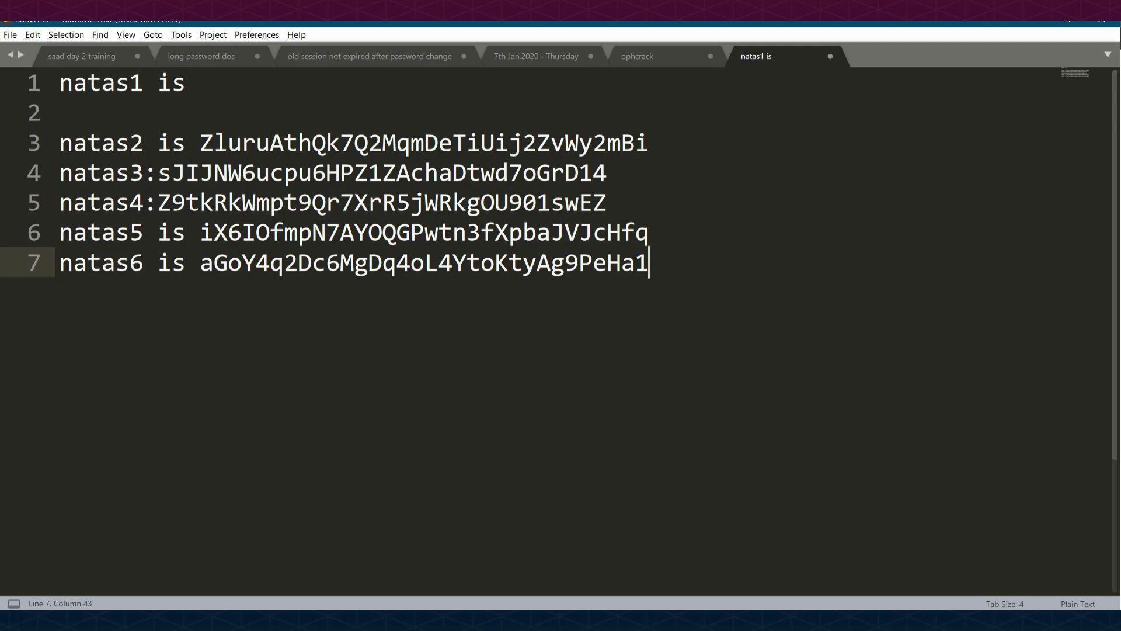